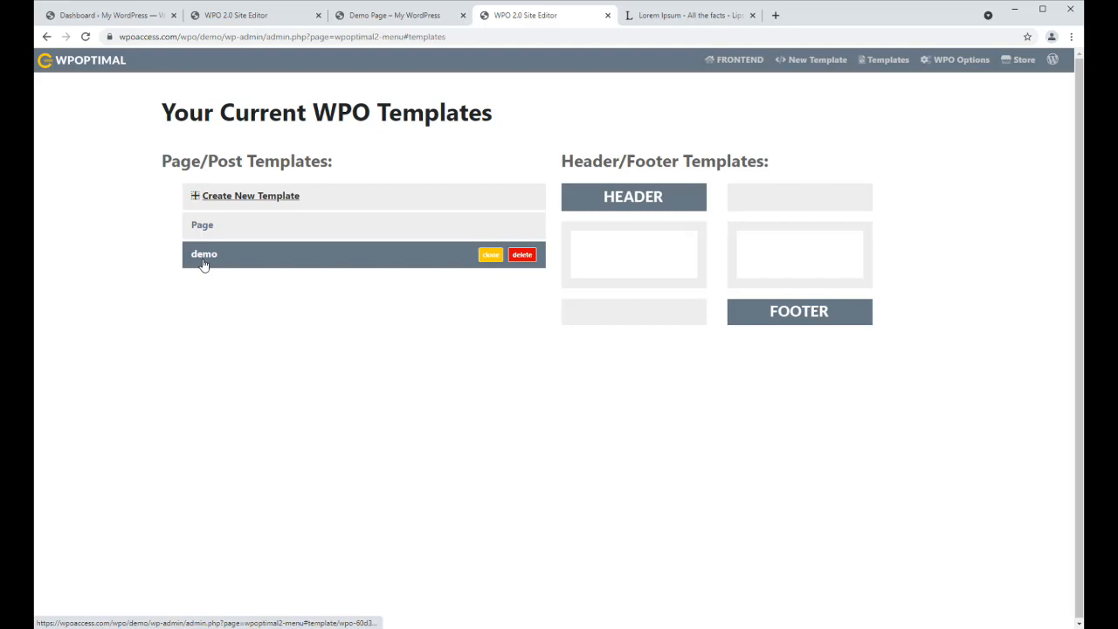
Open the demo page template and give the first column of the three-column row a green background color.
{"action": "left_click", "coordinate": [202, 262]}
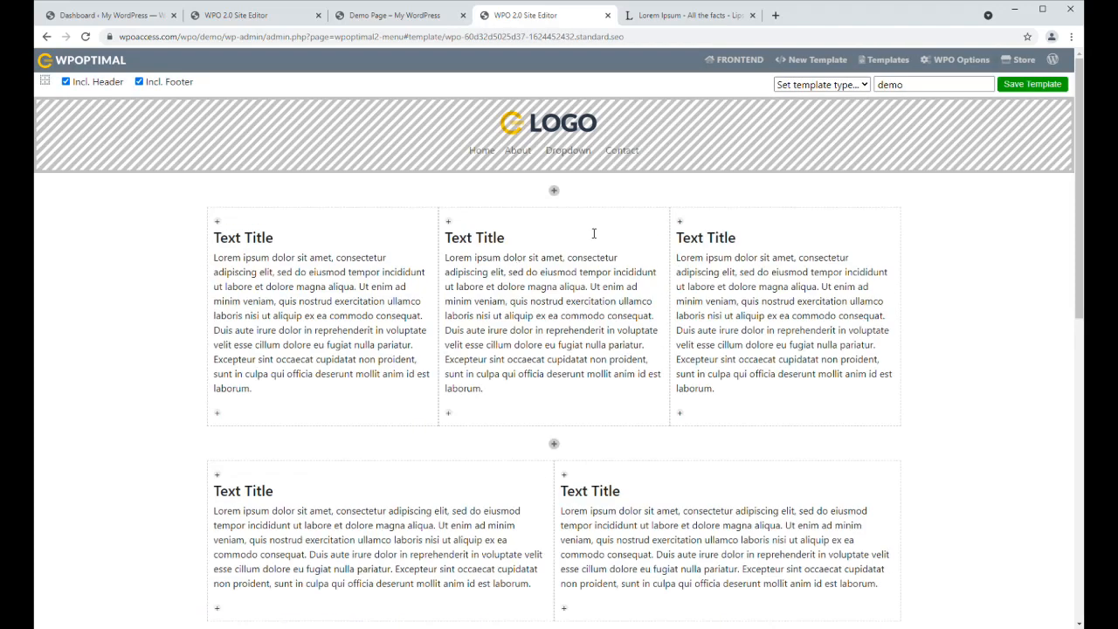
{"action": "right_click", "coordinate": [304, 226]}
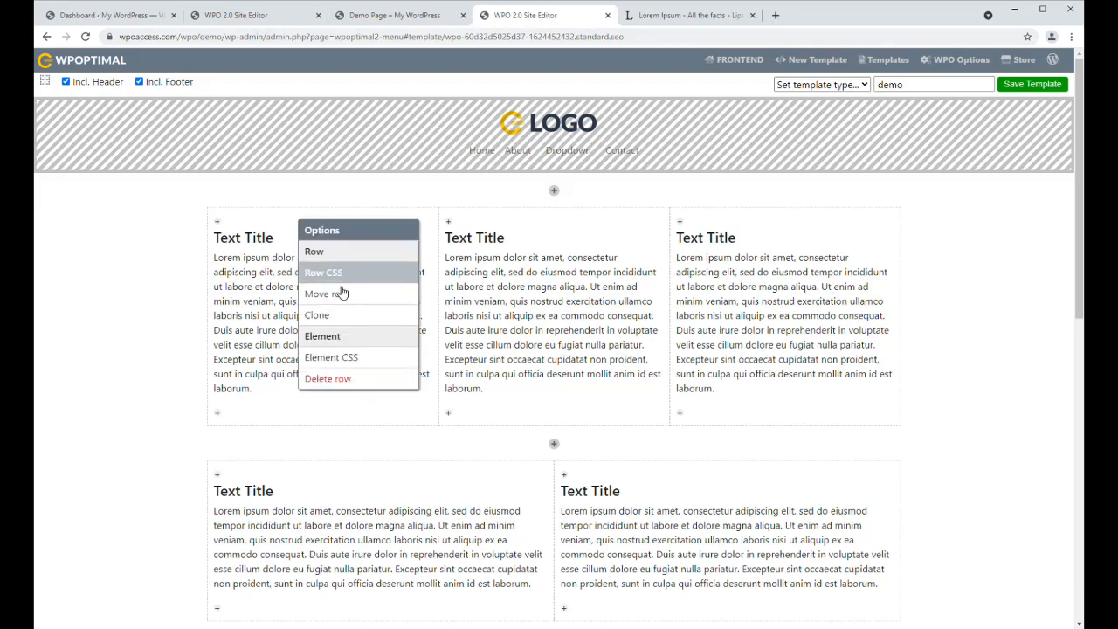
{"action": "left_click", "coordinate": [345, 366]}
{"action": "left_click", "coordinate": [390, 325]}
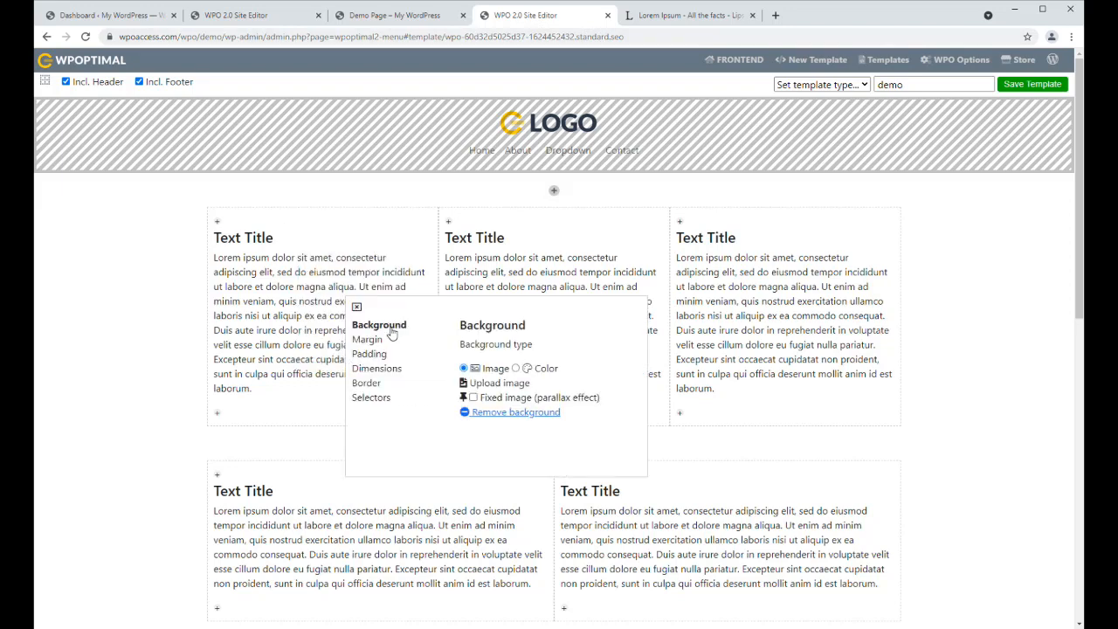
{"action": "left_click", "coordinate": [516, 368]}
{"action": "left_click", "coordinate": [536, 382]}
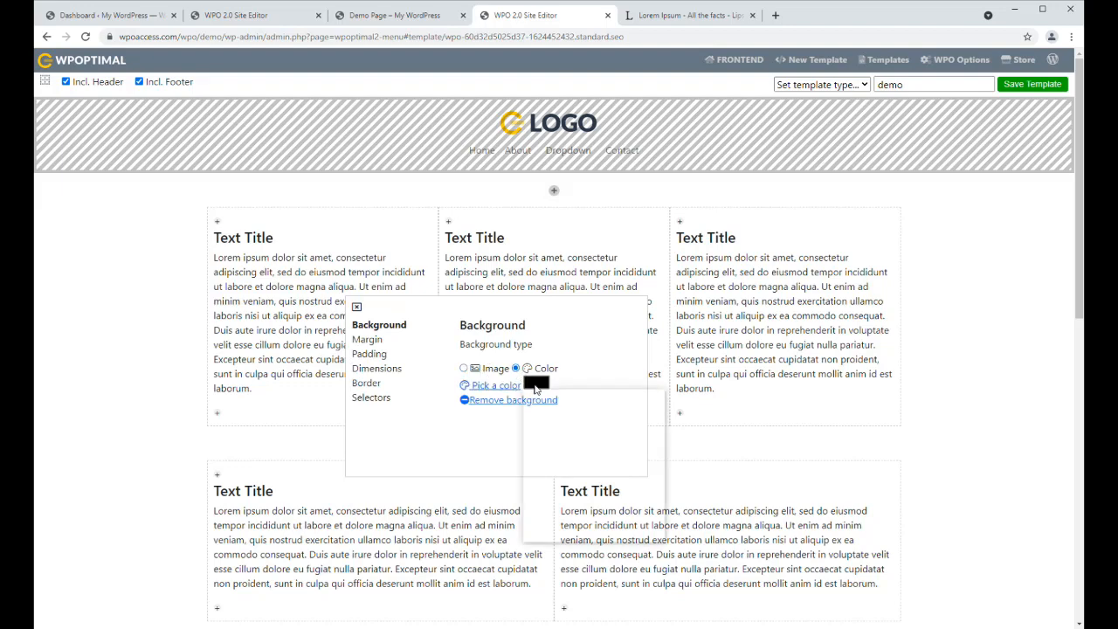
{"action": "left_click", "coordinate": [628, 487]}
{"action": "left_click", "coordinate": [661, 408]}
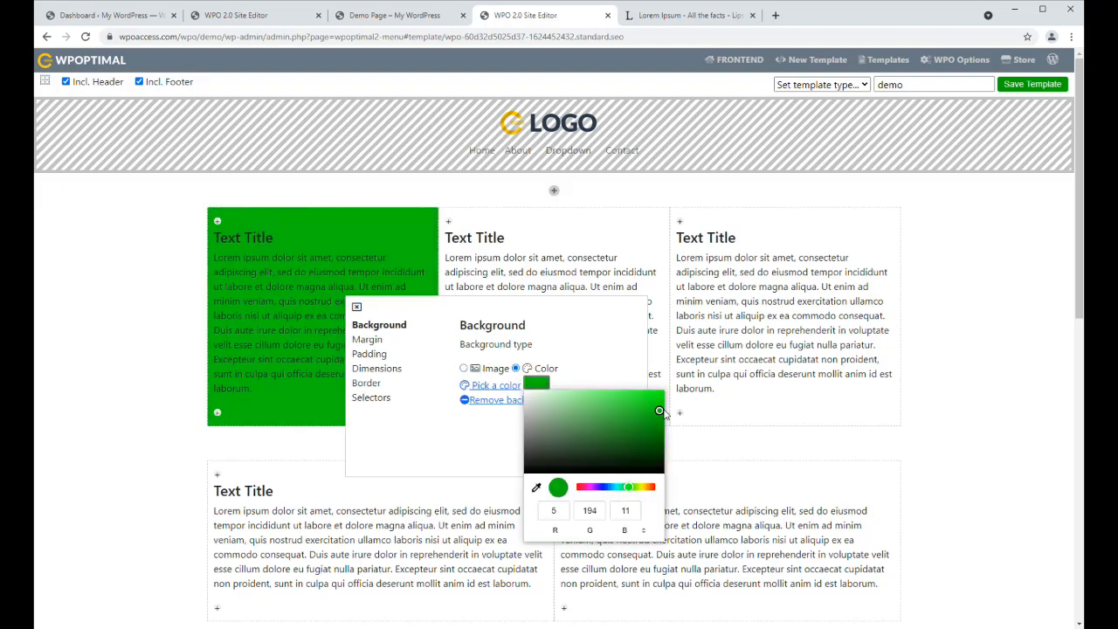
{"action": "left_click", "coordinate": [357, 306]}
Give the middle column of the three-column row a dark magenta background color through its element CSS.
{"action": "right_click", "coordinate": [513, 229]}
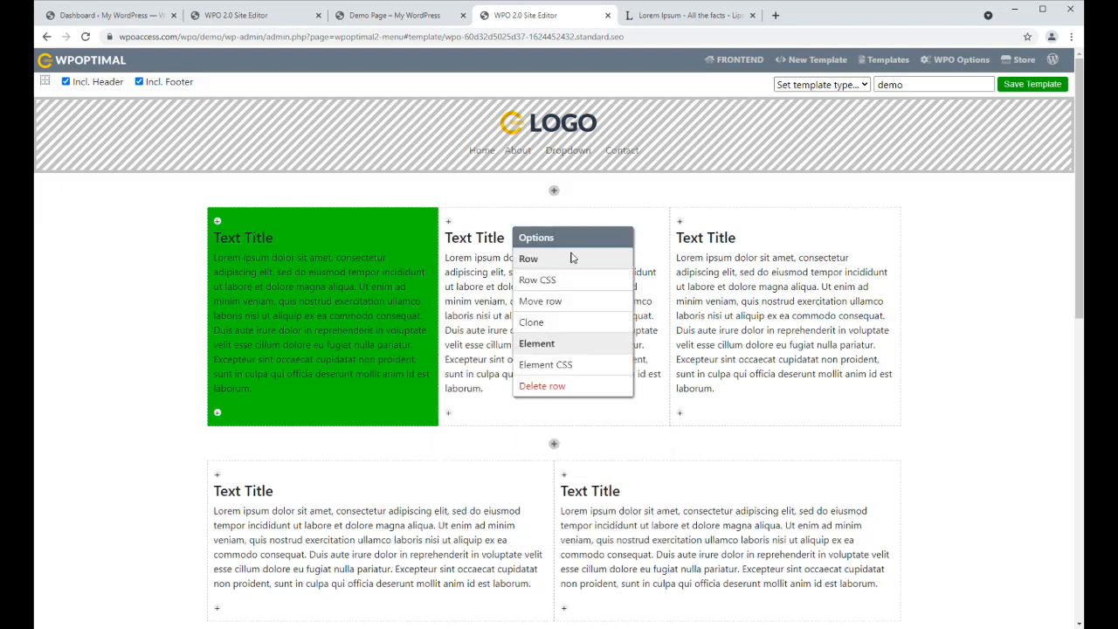
{"action": "left_click", "coordinate": [556, 366]}
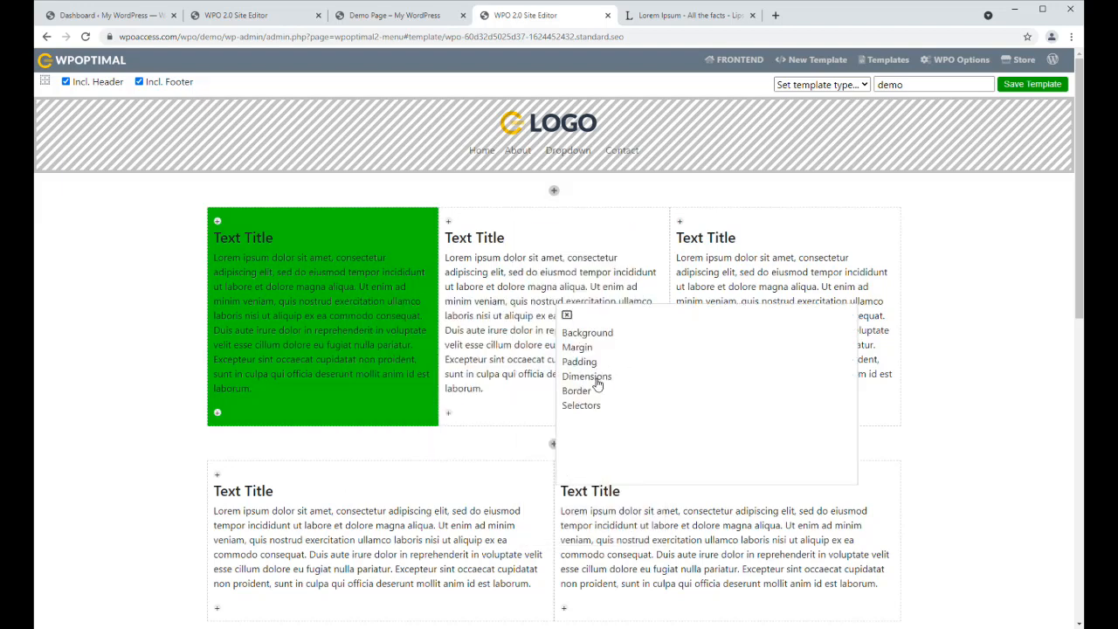
{"action": "left_click", "coordinate": [590, 334]}
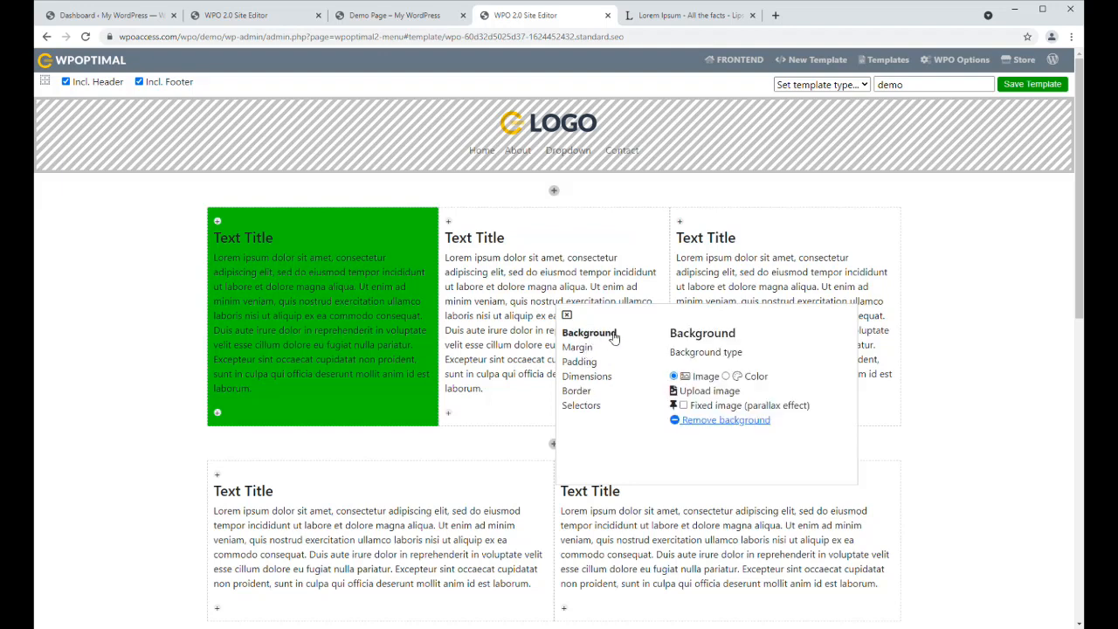
{"action": "left_click", "coordinate": [725, 376]}
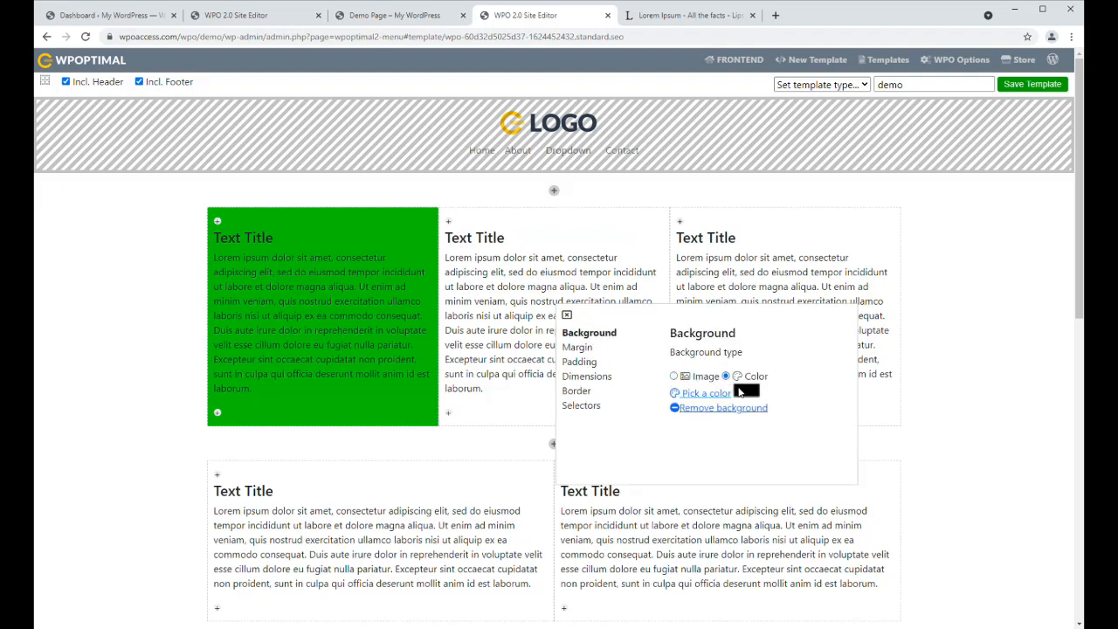
{"action": "left_click", "coordinate": [746, 391]}
{"action": "left_click", "coordinate": [795, 494]}
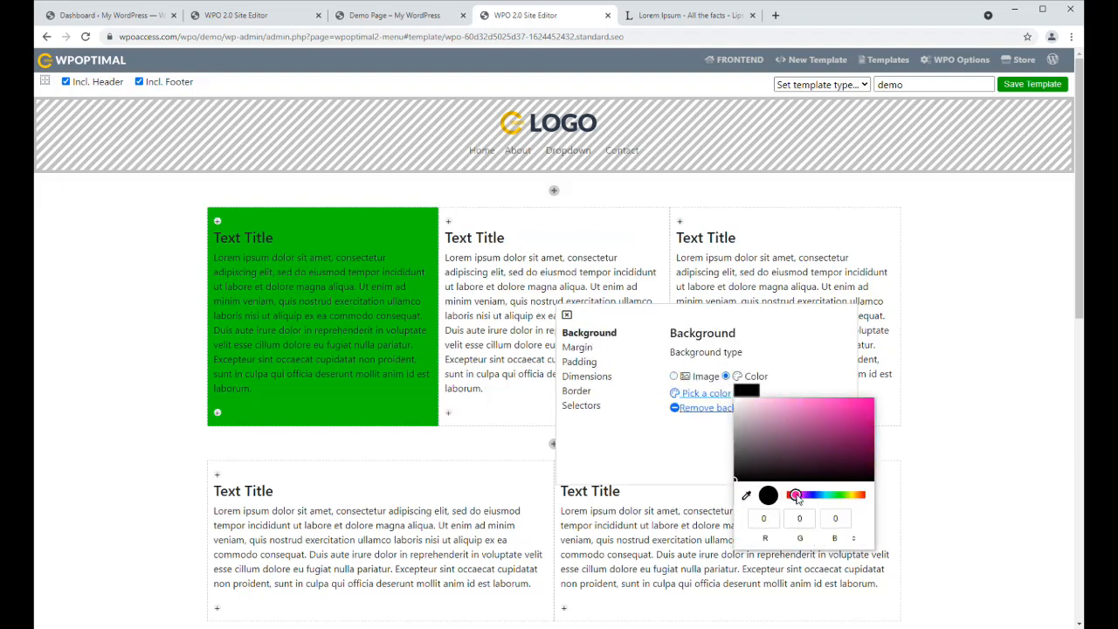
{"action": "left_click", "coordinate": [871, 407]}
{"action": "left_click_drag", "start_coordinate": [871, 410], "coordinate": [870, 424]}
Give the third column of the three-column row an orange background color and save the template.
{"action": "right_click", "coordinate": [777, 225]}
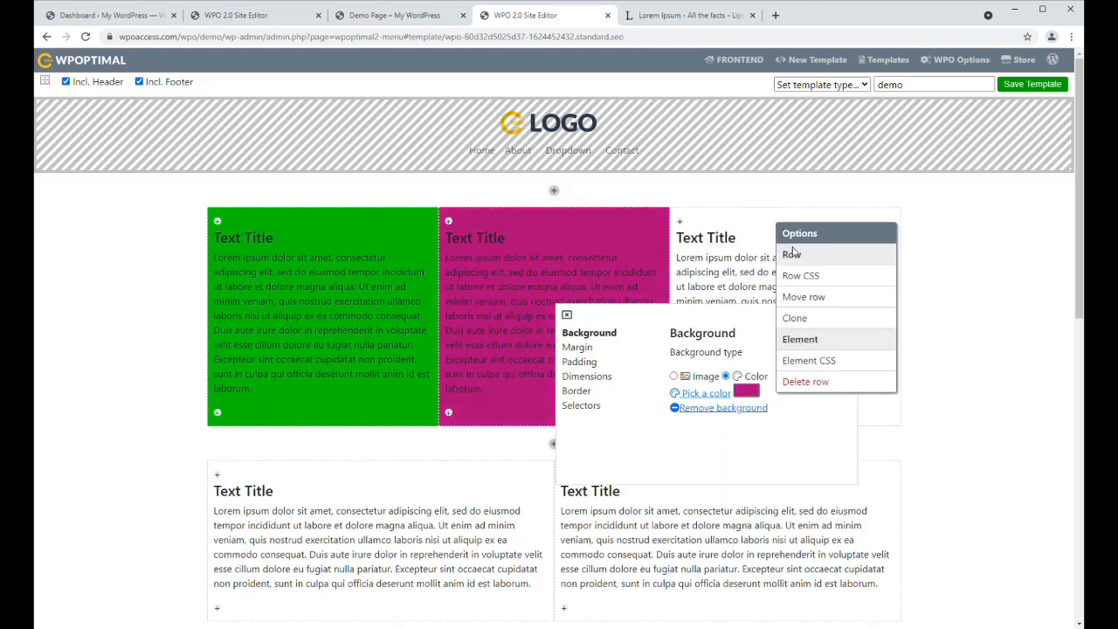
{"action": "left_click", "coordinate": [808, 360]}
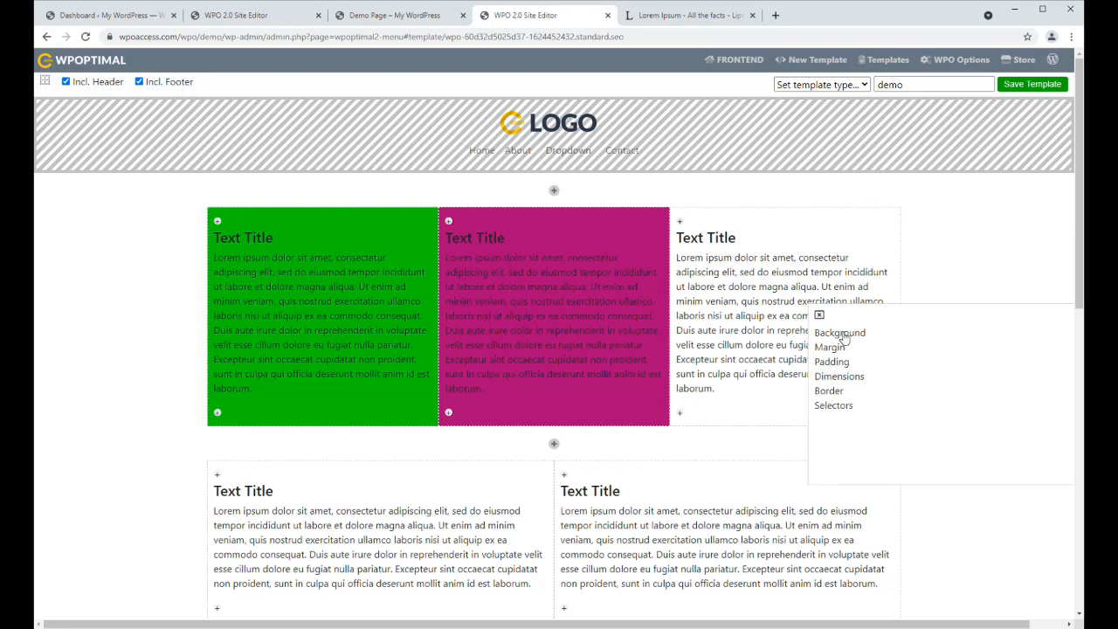
{"action": "left_click", "coordinate": [841, 333]}
{"action": "left_click", "coordinate": [977, 375]}
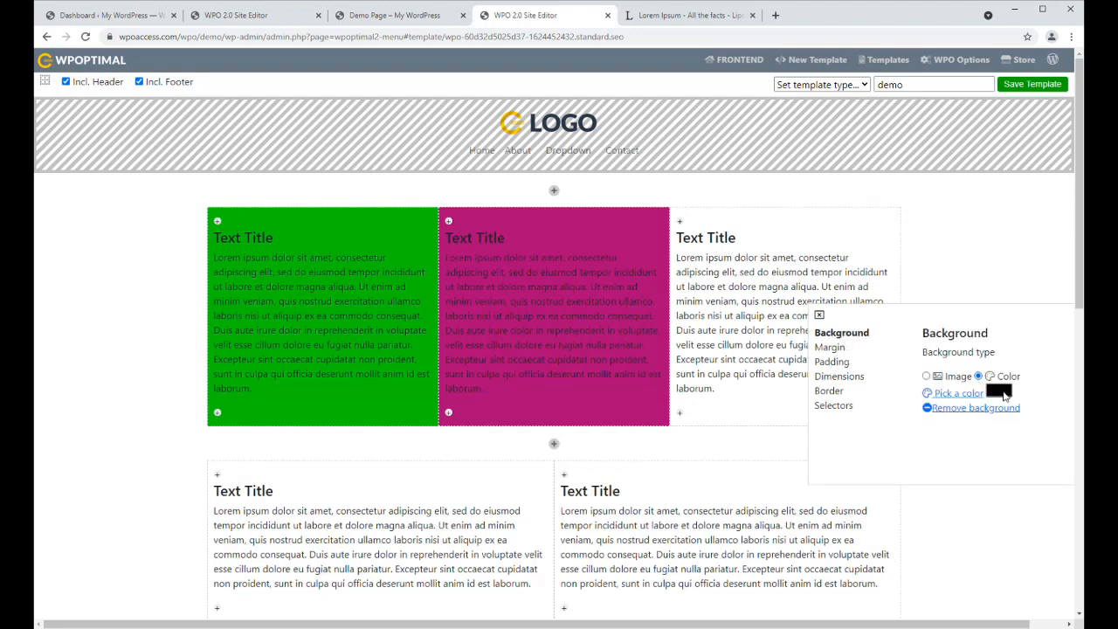
{"action": "left_click", "coordinate": [998, 391]}
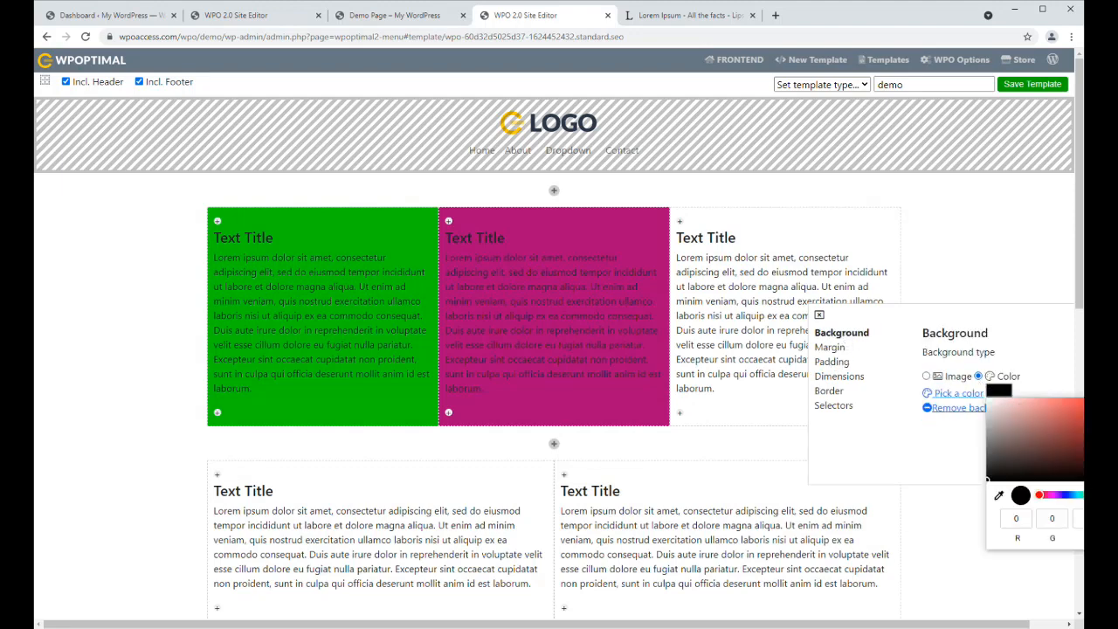
{"action": "left_click", "coordinate": [1106, 494]}
{"action": "left_click", "coordinate": [1112, 409]}
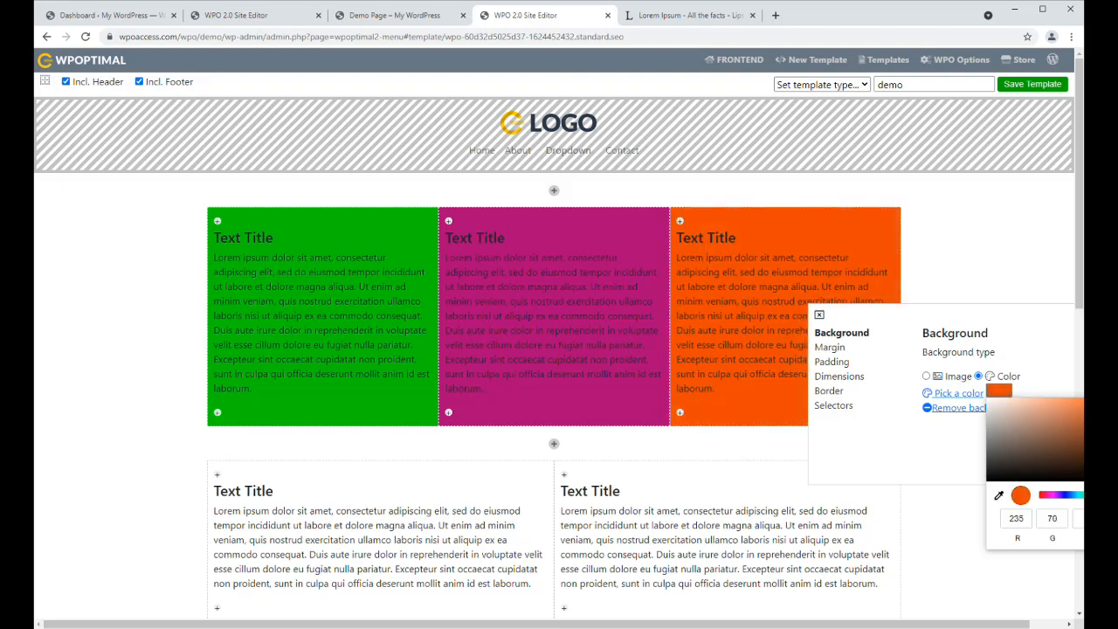
{"action": "left_click", "coordinate": [144, 278]}
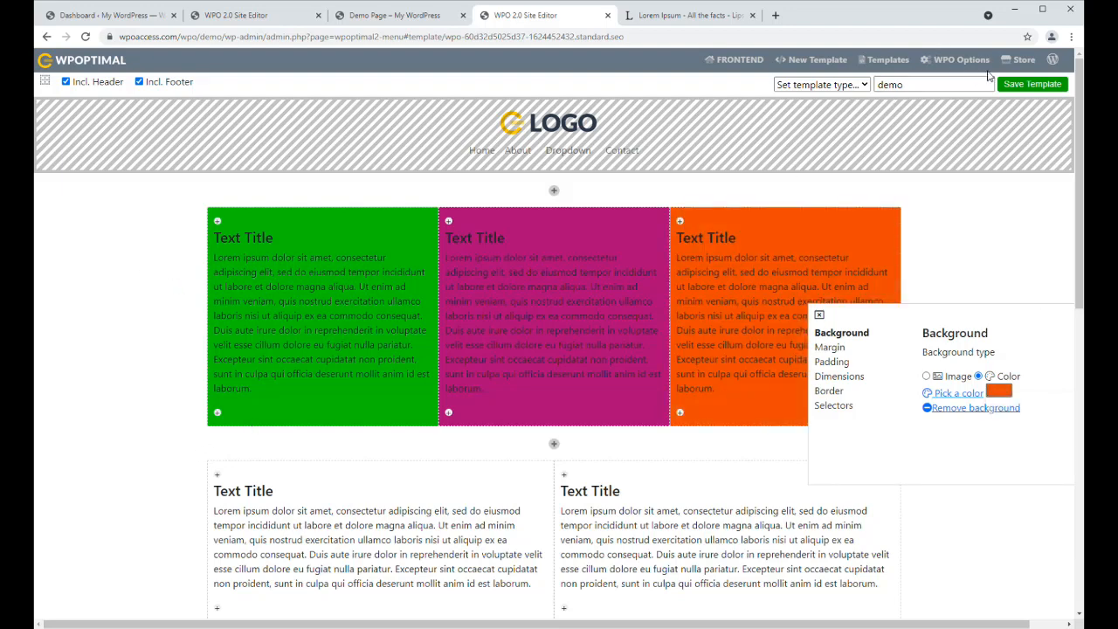
{"action": "left_click", "coordinate": [1014, 87]}
{"action": "left_click", "coordinate": [819, 315]}
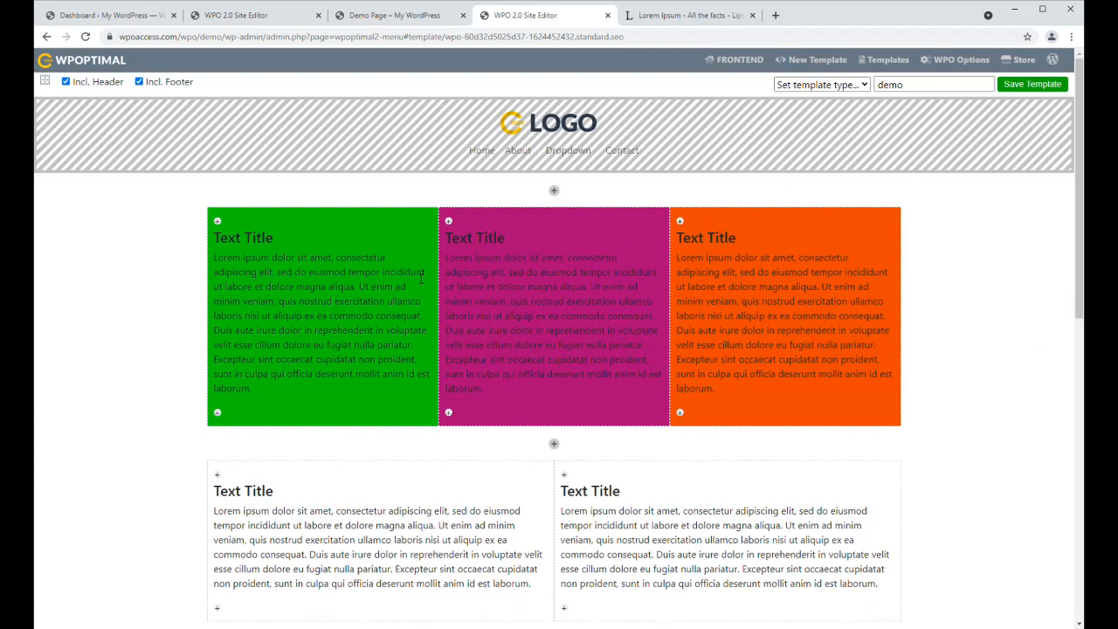
Set the green column's overall element margin to 20 px, leaving the advanced per-side margins off.
{"action": "right_click", "coordinate": [315, 221]}
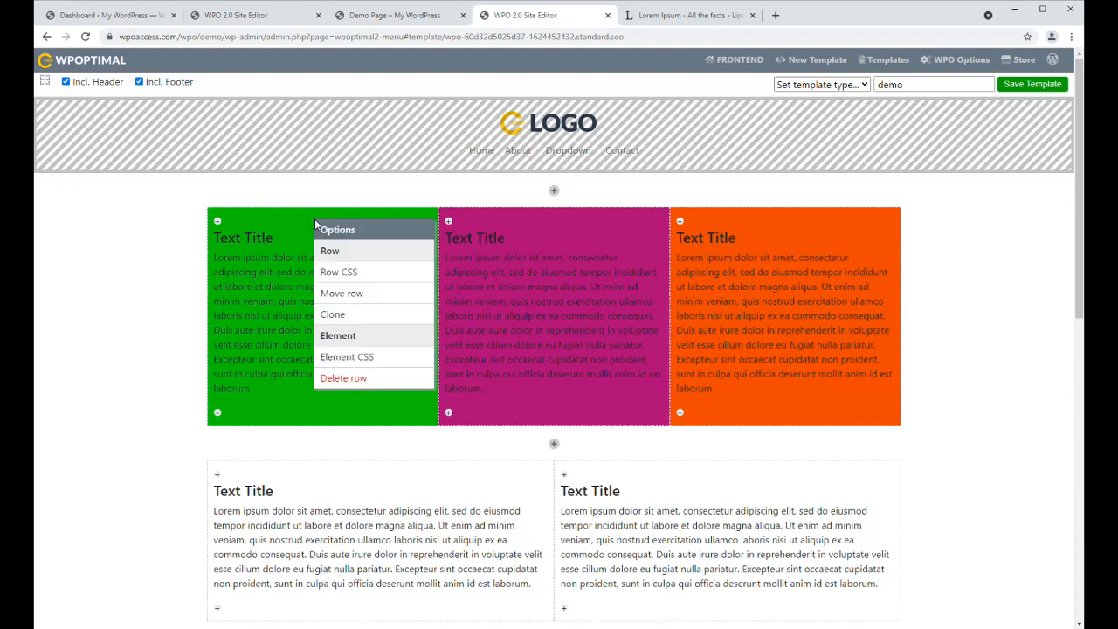
{"action": "left_click", "coordinate": [334, 360]}
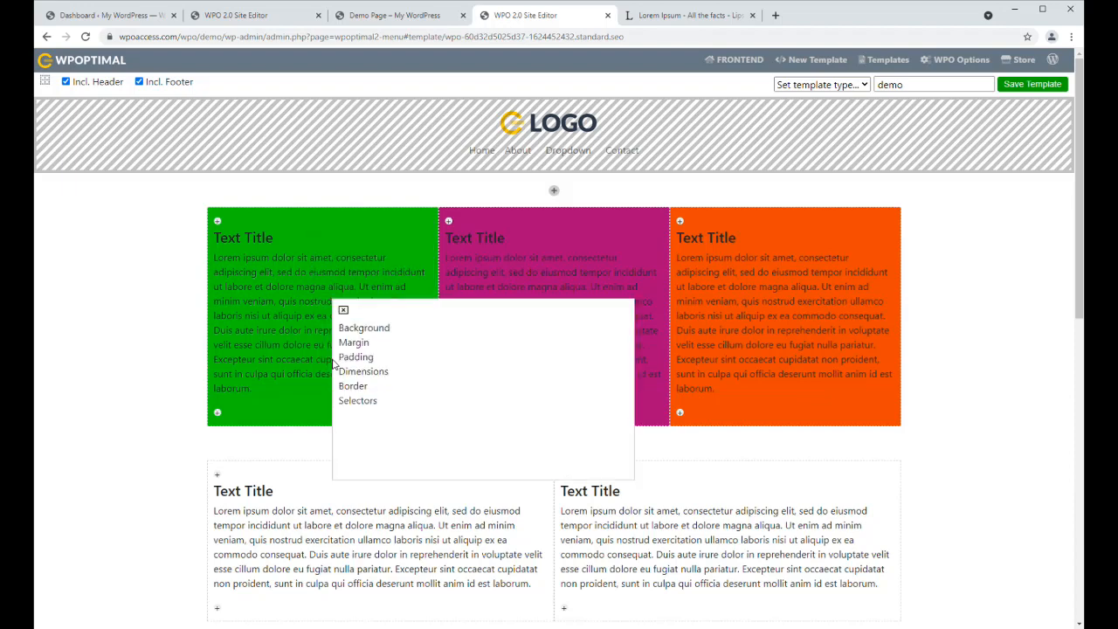
{"action": "left_click", "coordinate": [358, 342]}
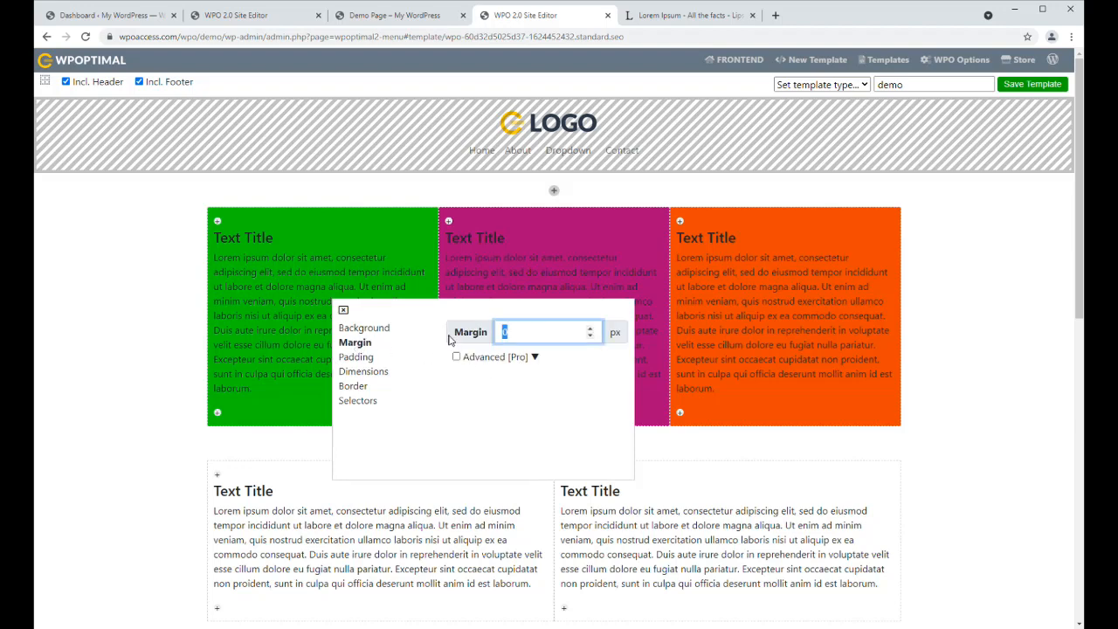
{"action": "left_click", "coordinate": [529, 357]}
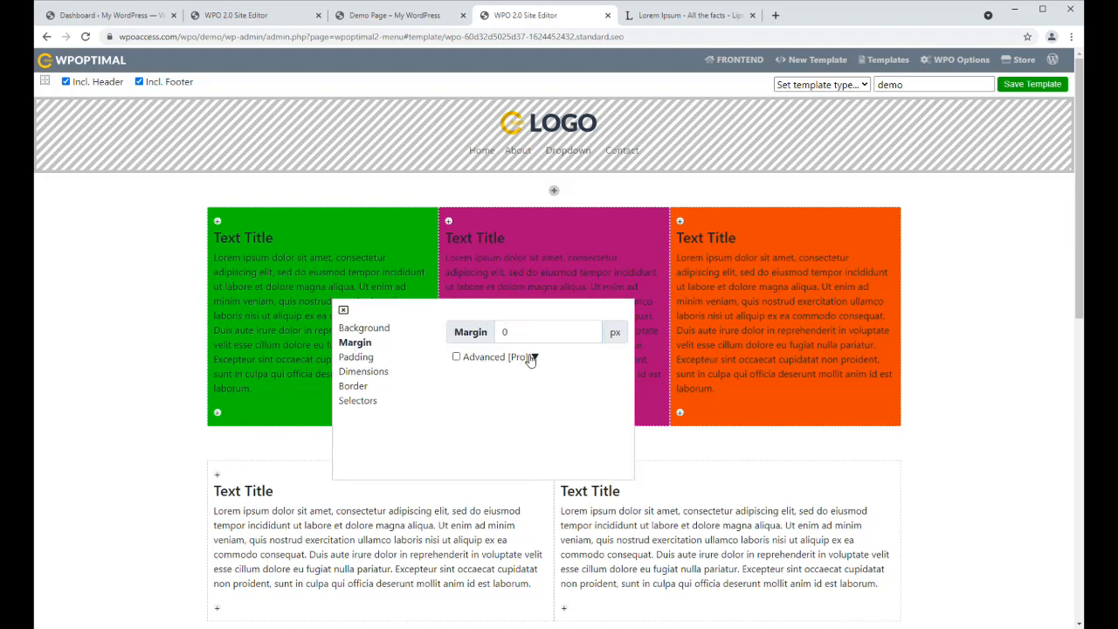
{"action": "left_click", "coordinate": [456, 357]}
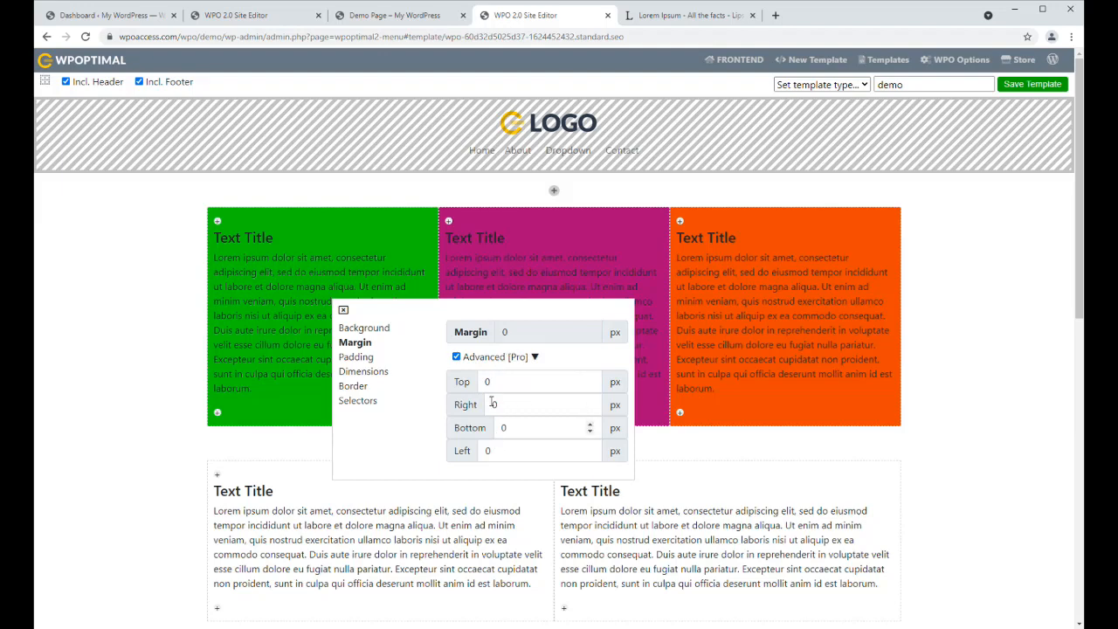
{"action": "left_click", "coordinate": [456, 356]}
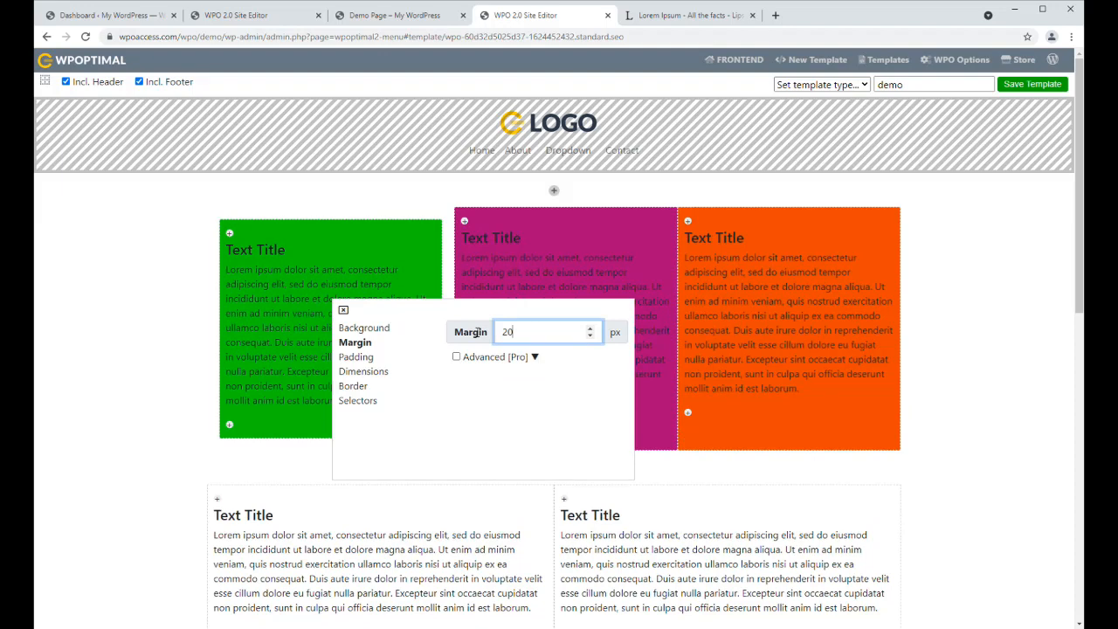
{"action": "left_click", "coordinate": [344, 310]}
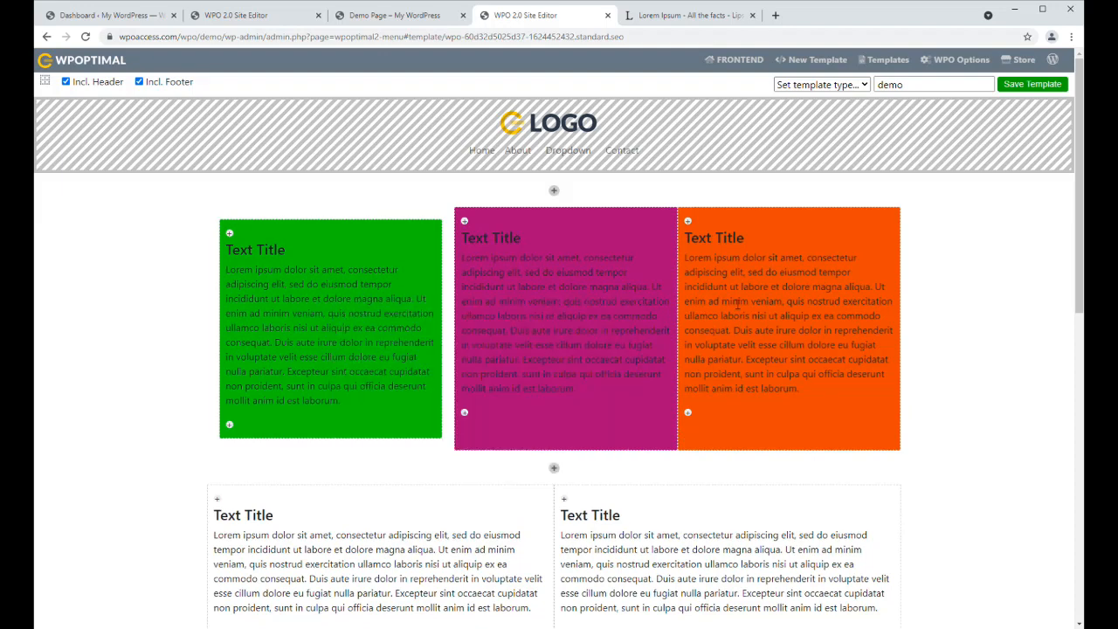
Set the magenta column's overall element margin to 10 px.
{"action": "left_click", "coordinate": [552, 301]}
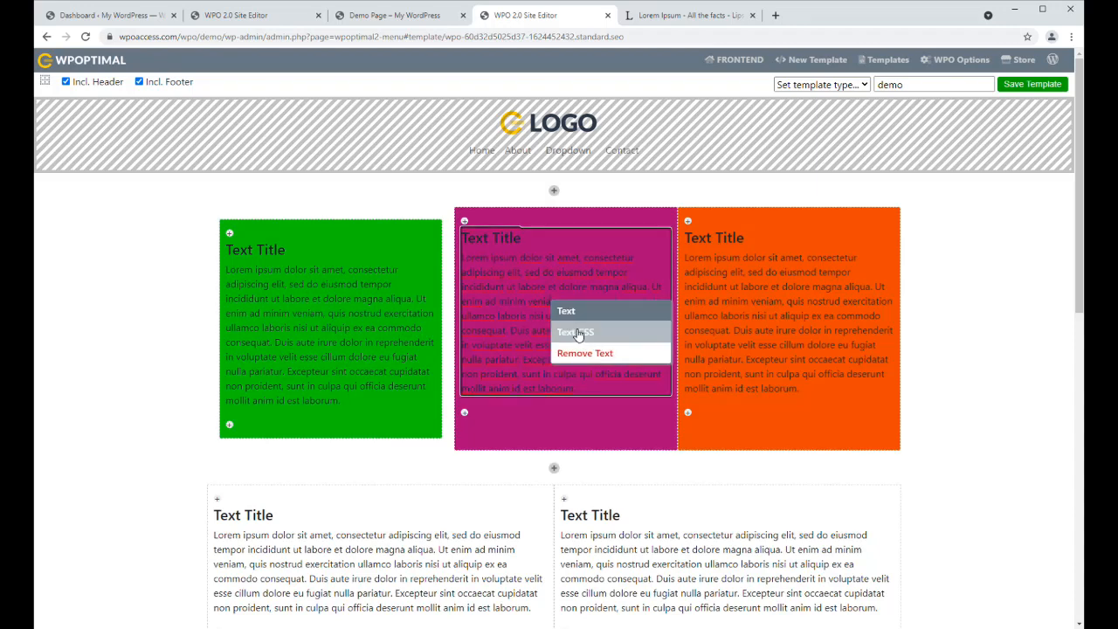
{"action": "left_click", "coordinate": [521, 223]}
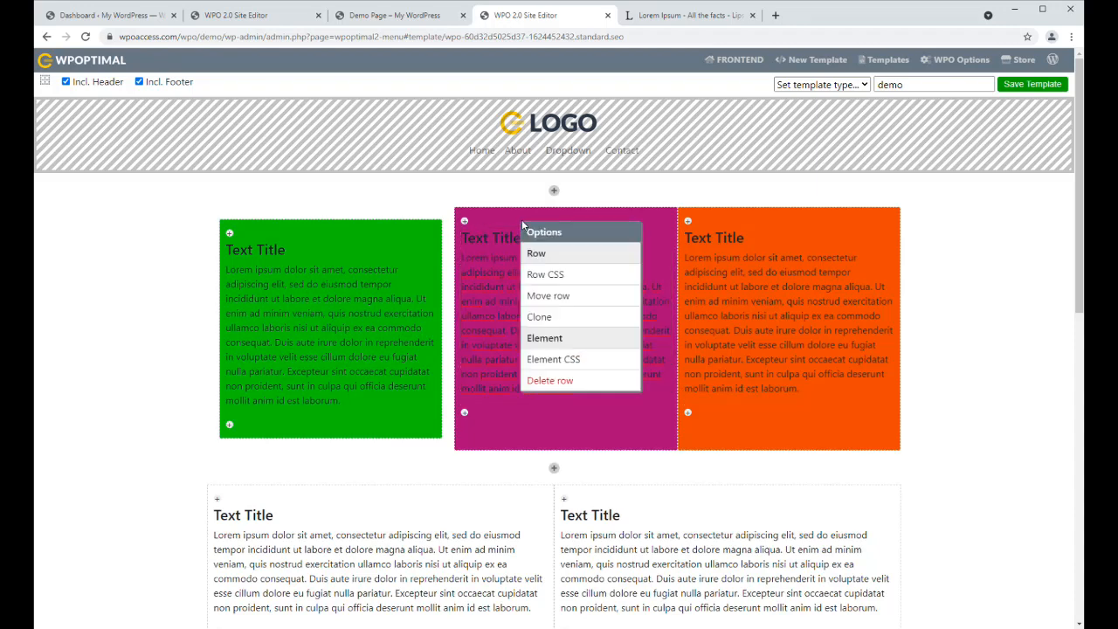
{"action": "left_click", "coordinate": [560, 358]}
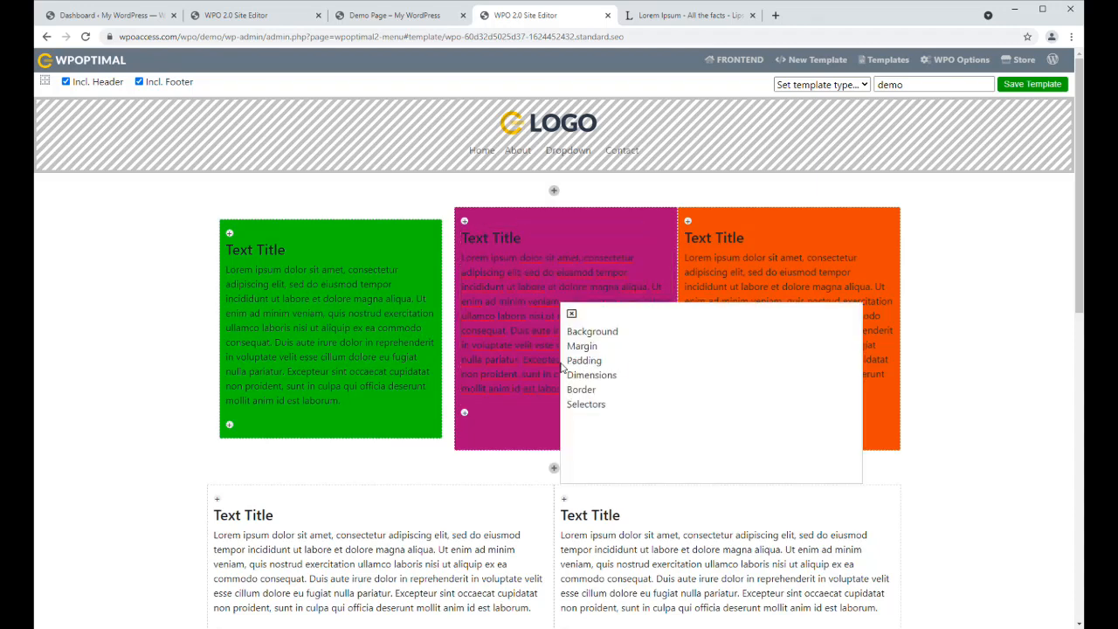
{"action": "left_click", "coordinate": [582, 346]}
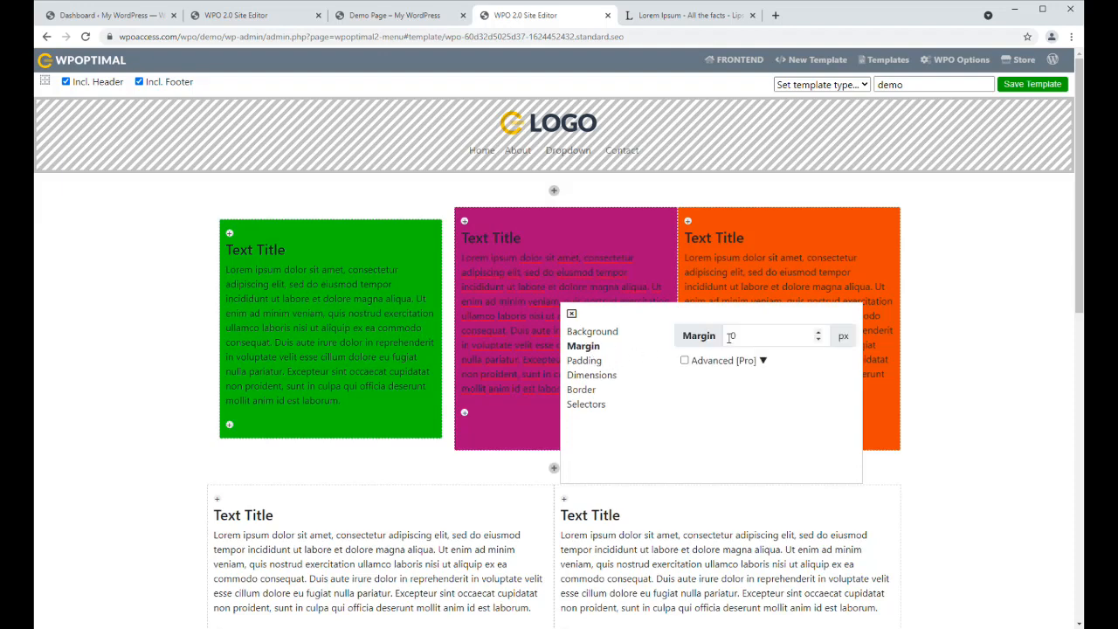
{"action": "left_click", "coordinate": [696, 335]}
{"action": "type", "text": "10"}
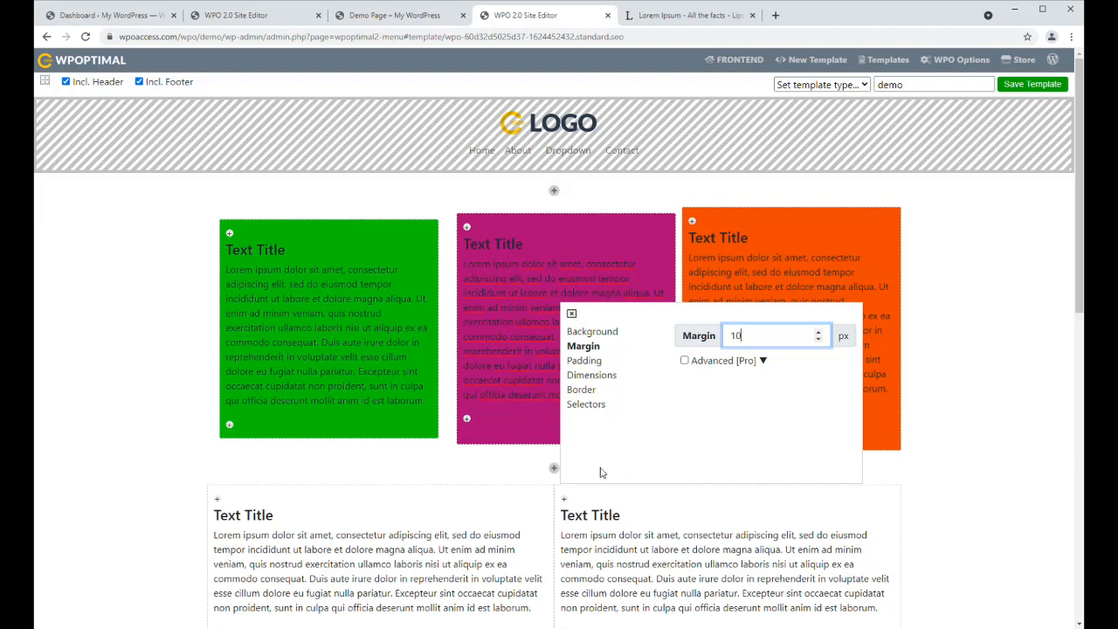
{"action": "left_click", "coordinate": [572, 315]}
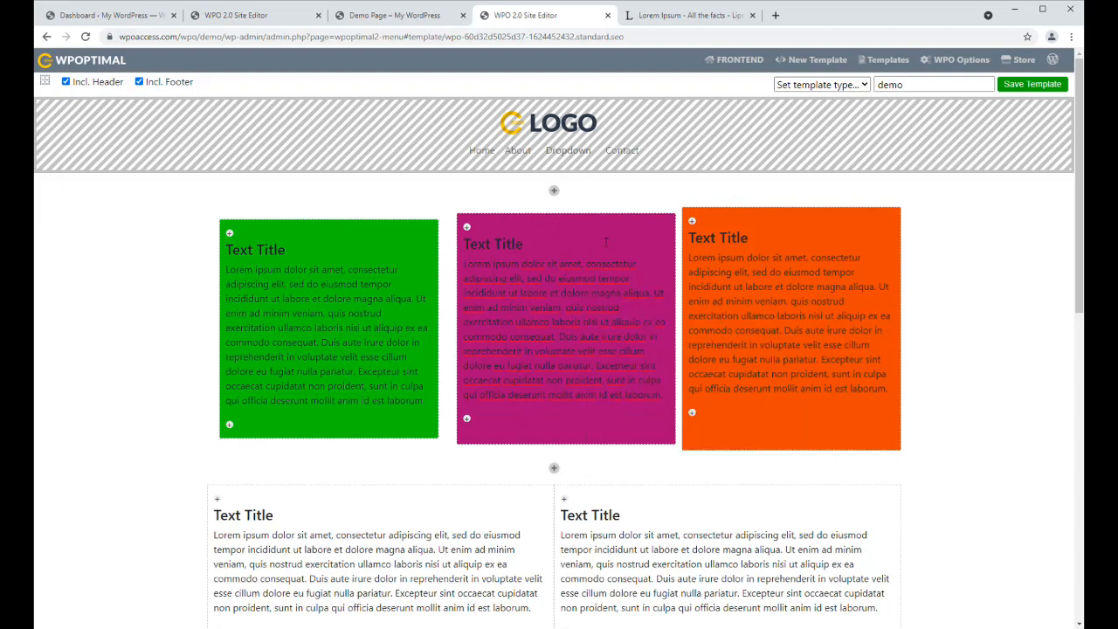
Enable advanced margins for the orange column's element and set its bottom margin to 20 px.
{"action": "right_click", "coordinate": [771, 229]}
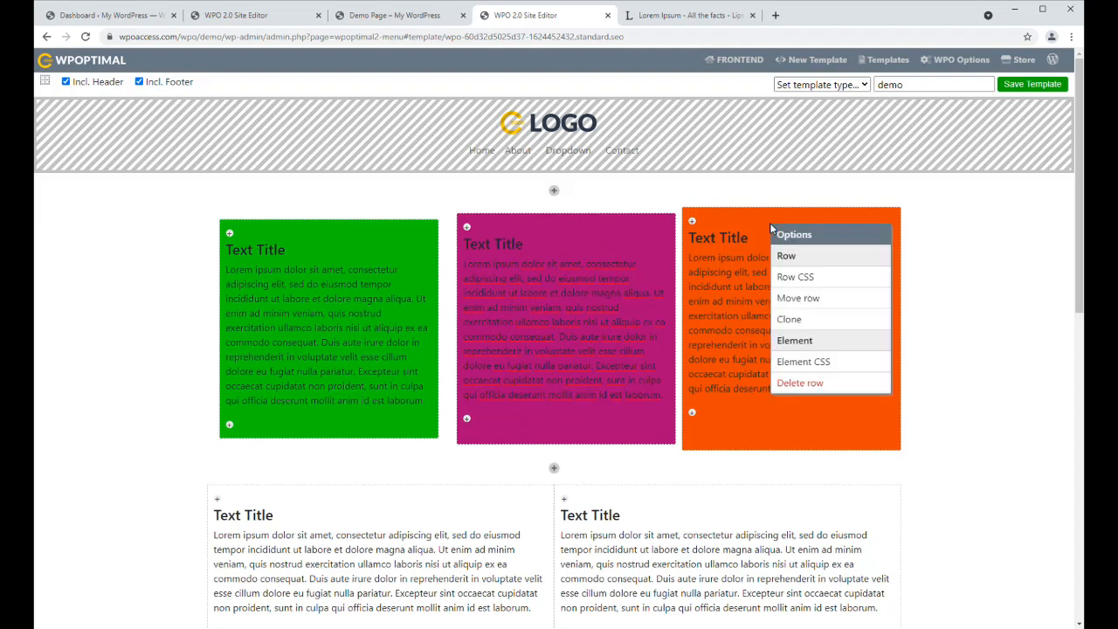
{"action": "left_click", "coordinate": [815, 365]}
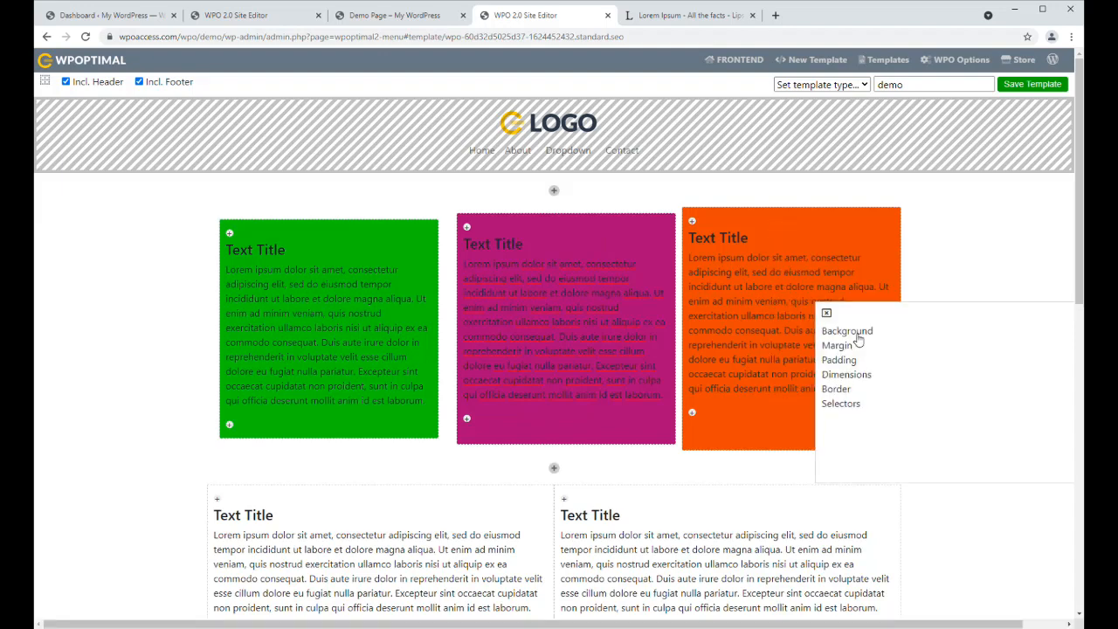
{"action": "left_click", "coordinate": [839, 347]}
{"action": "left_click", "coordinate": [971, 359]}
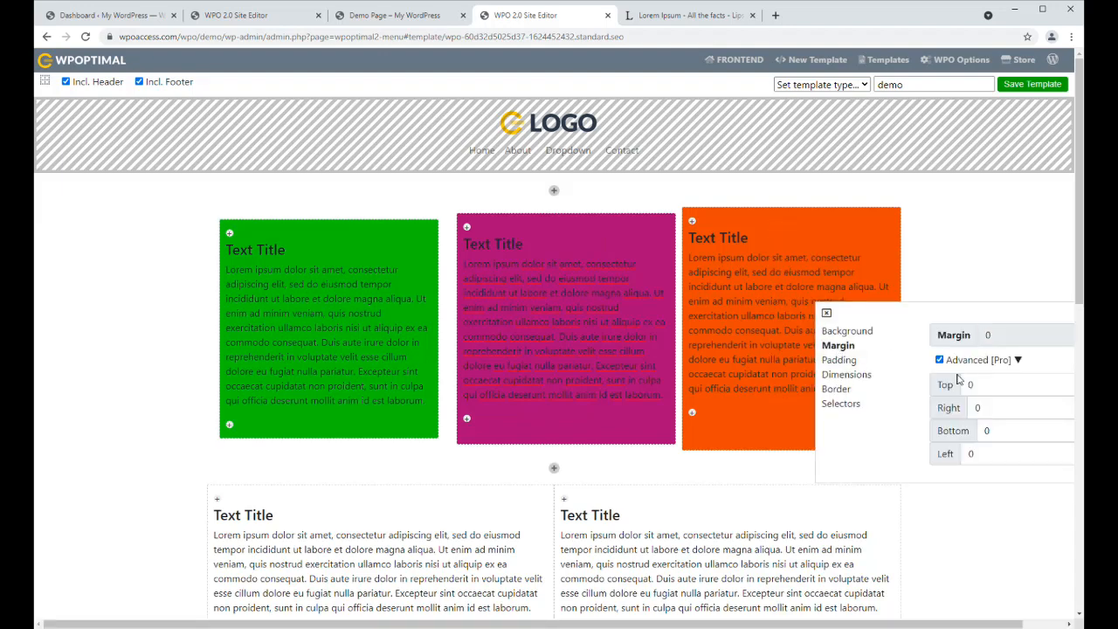
{"action": "left_click", "coordinate": [961, 385]}
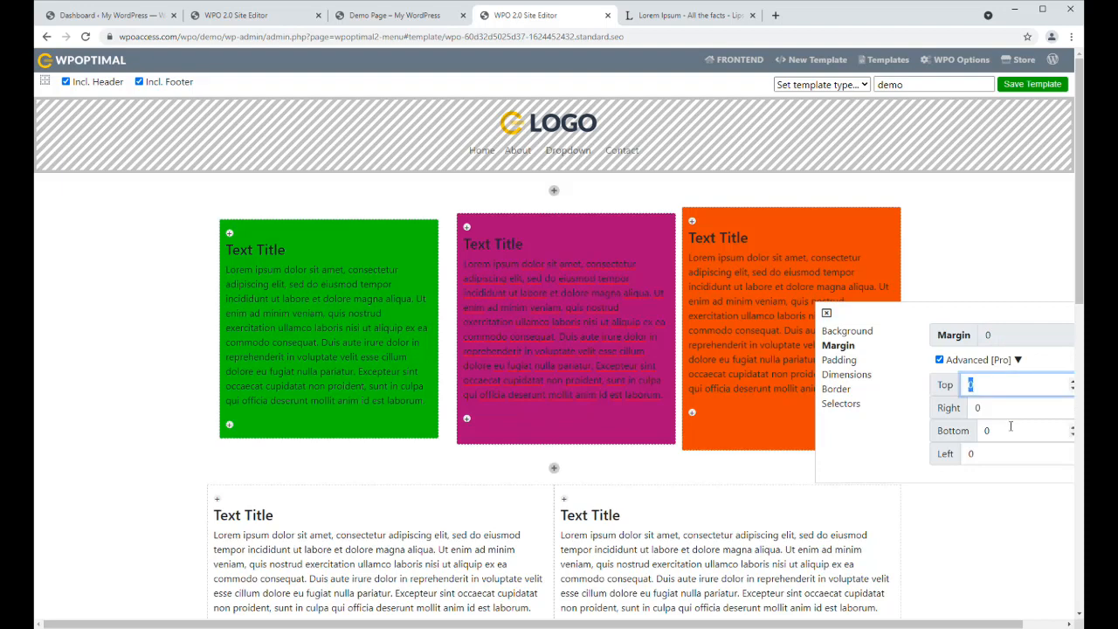
{"action": "left_click", "coordinate": [954, 429]}
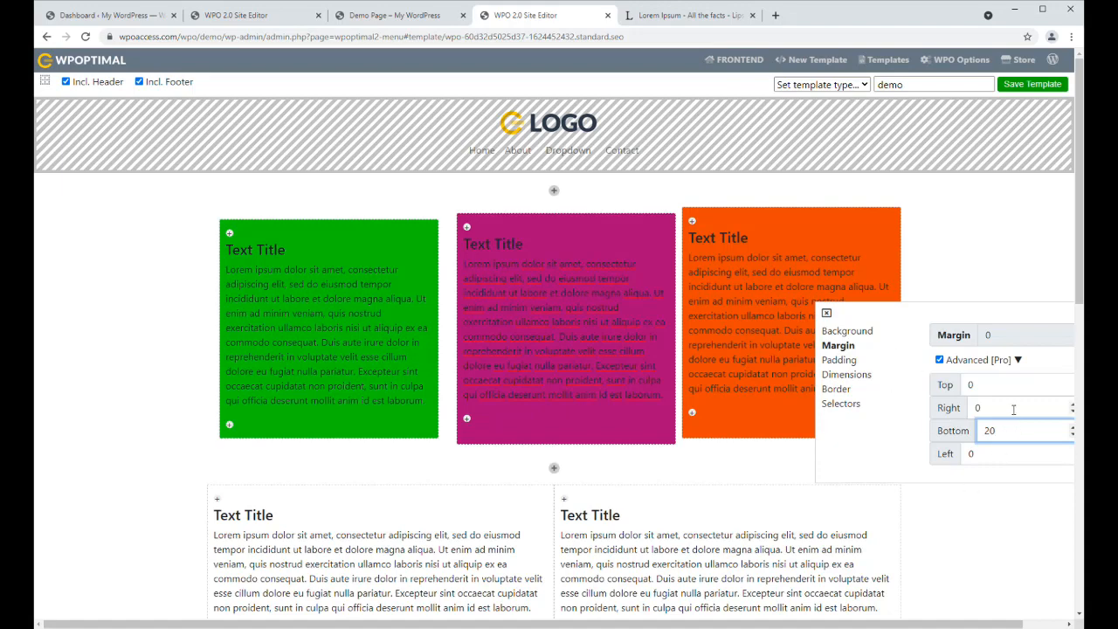
Set the orange column's bottom margin to 0 px and close its element CSS settings.
{"action": "type", "text": "0"}
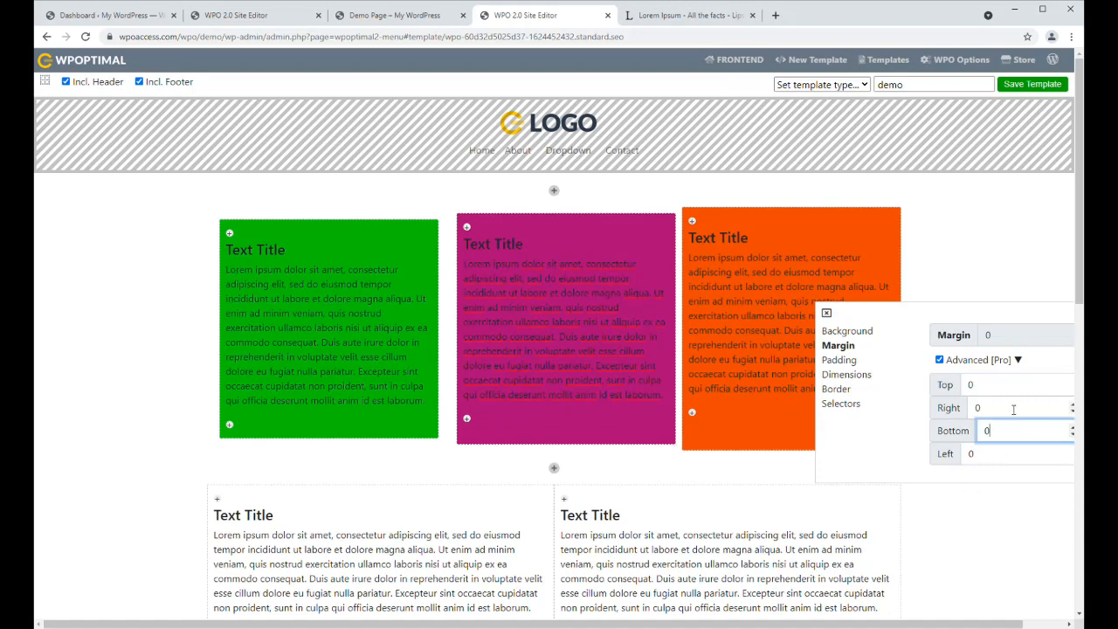
{"action": "left_click", "coordinate": [826, 312]}
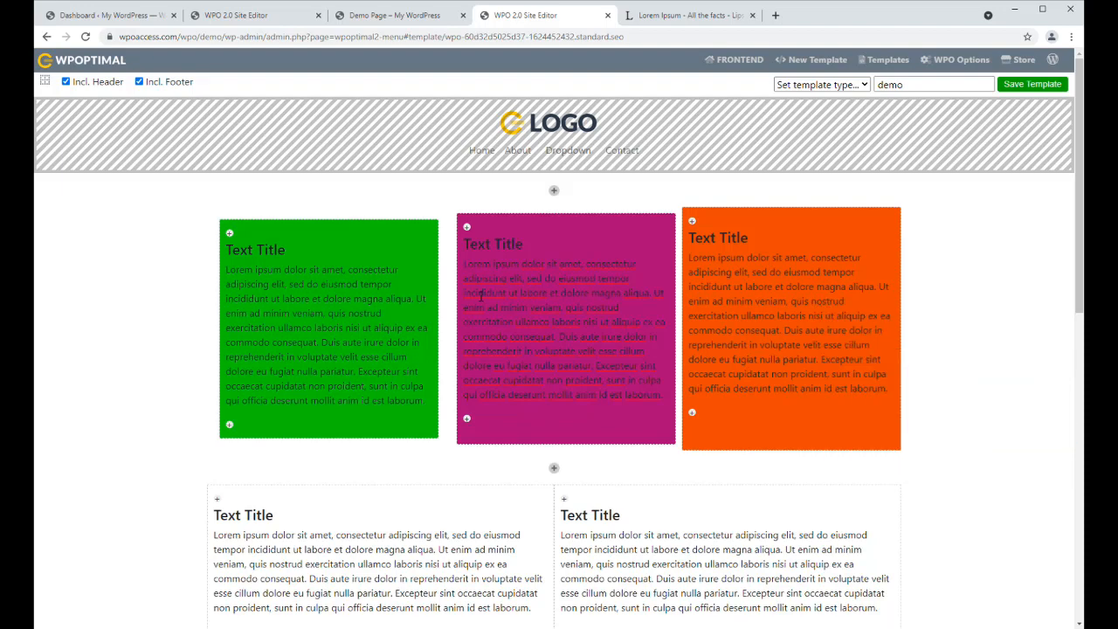
Use row CSS to give the two-column row a cyan background color, about RGB 0, 238, 255.
{"action": "scroll", "coordinate": [481, 295], "scroll_direction": "down", "scroll_amount": 3}
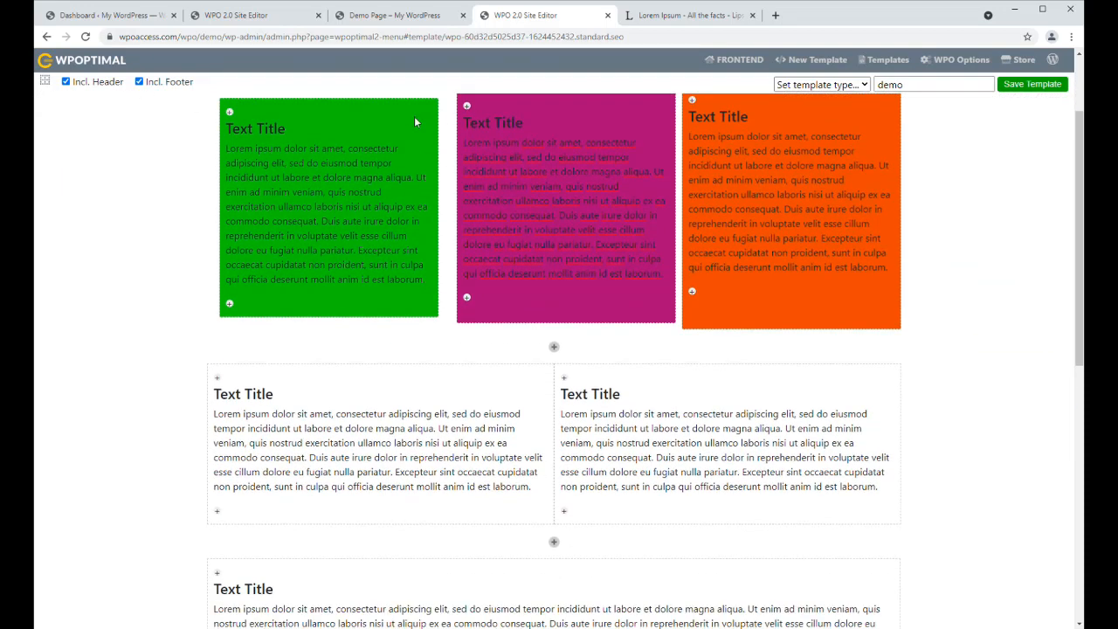
{"action": "right_click", "coordinate": [248, 369]}
{"action": "left_click", "coordinate": [268, 423]}
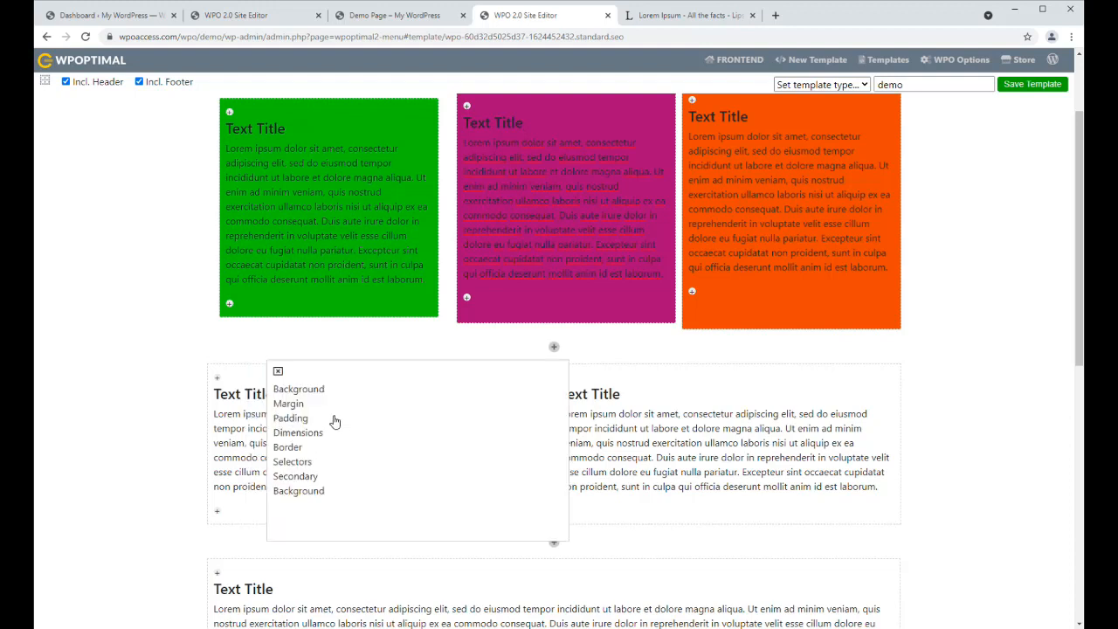
{"action": "left_click", "coordinate": [295, 392]}
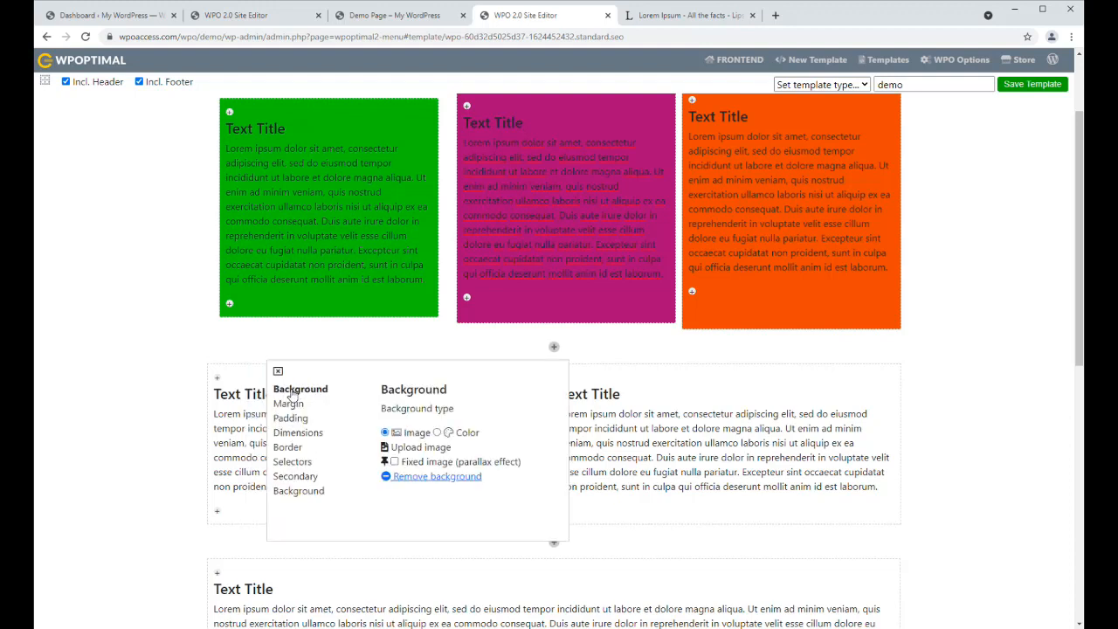
{"action": "left_click", "coordinate": [436, 433]}
{"action": "left_click", "coordinate": [460, 447]}
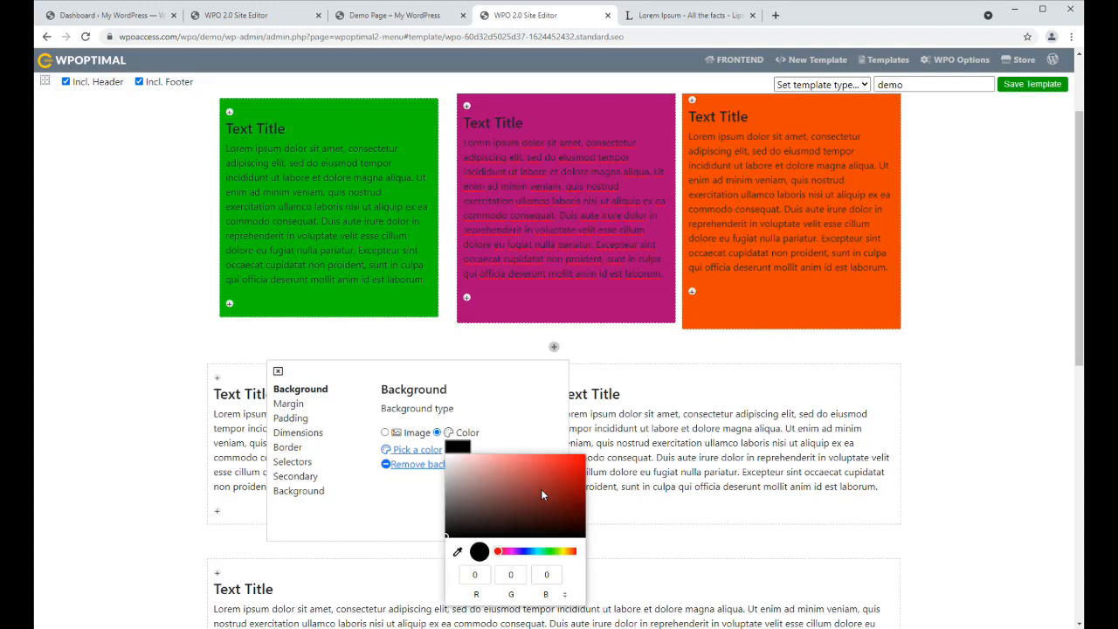
{"action": "left_click", "coordinate": [536, 550]}
{"action": "left_click", "coordinate": [583, 455]}
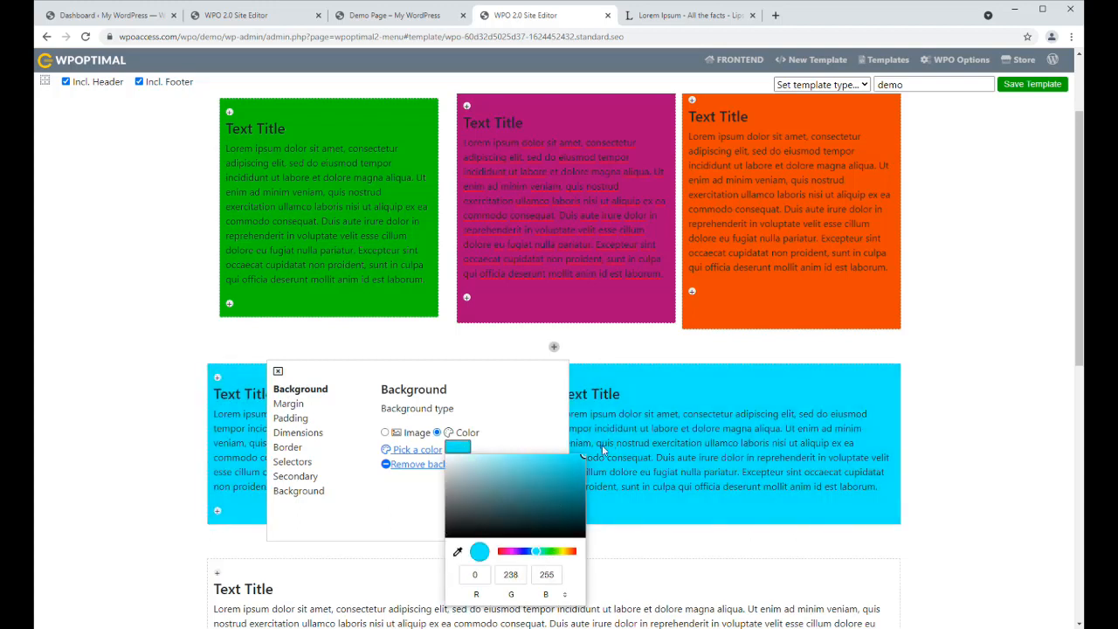
{"action": "left_click", "coordinate": [394, 516]}
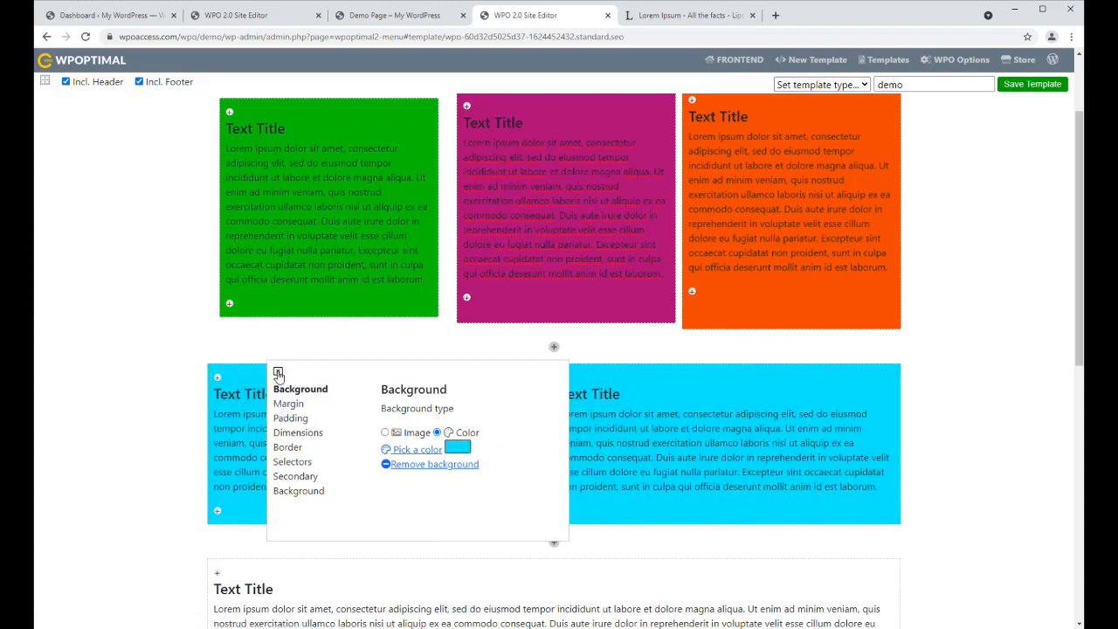
{"action": "left_click", "coordinate": [278, 371]}
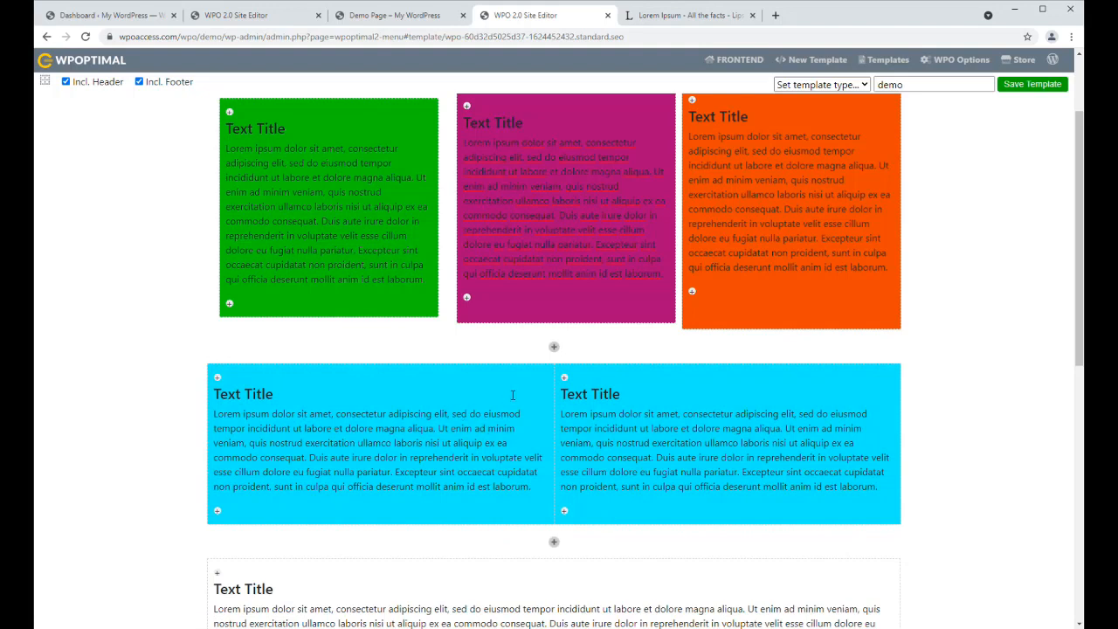
Set the element margin of the cyan row's first column to 20 px and save the template.
{"action": "right_click", "coordinate": [385, 380]}
{"action": "left_click", "coordinate": [437, 519]}
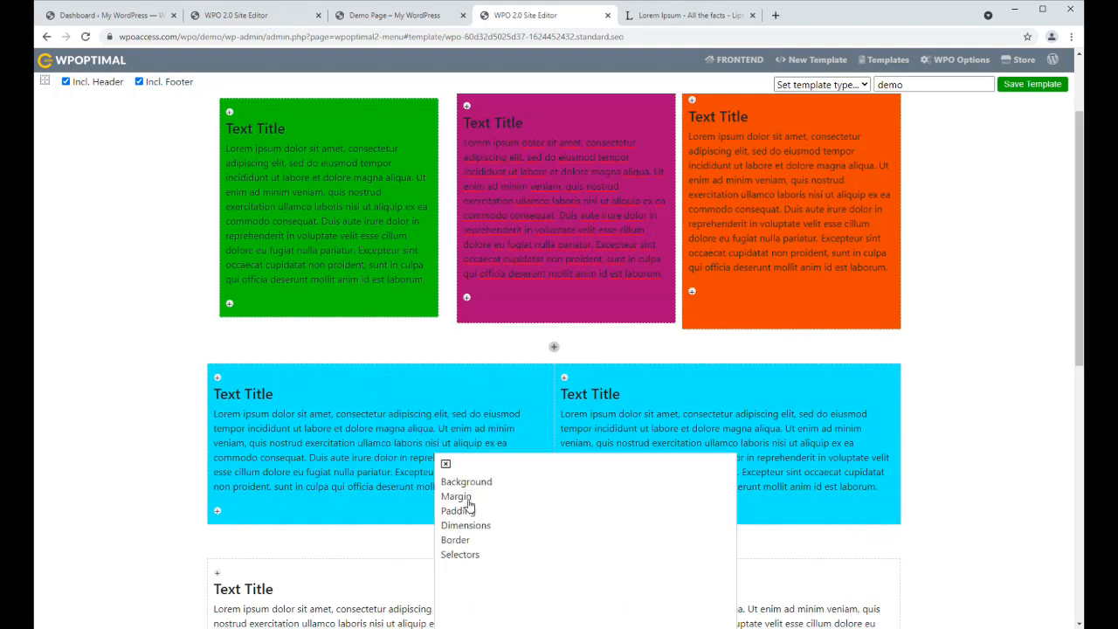
{"action": "left_click", "coordinate": [467, 499]}
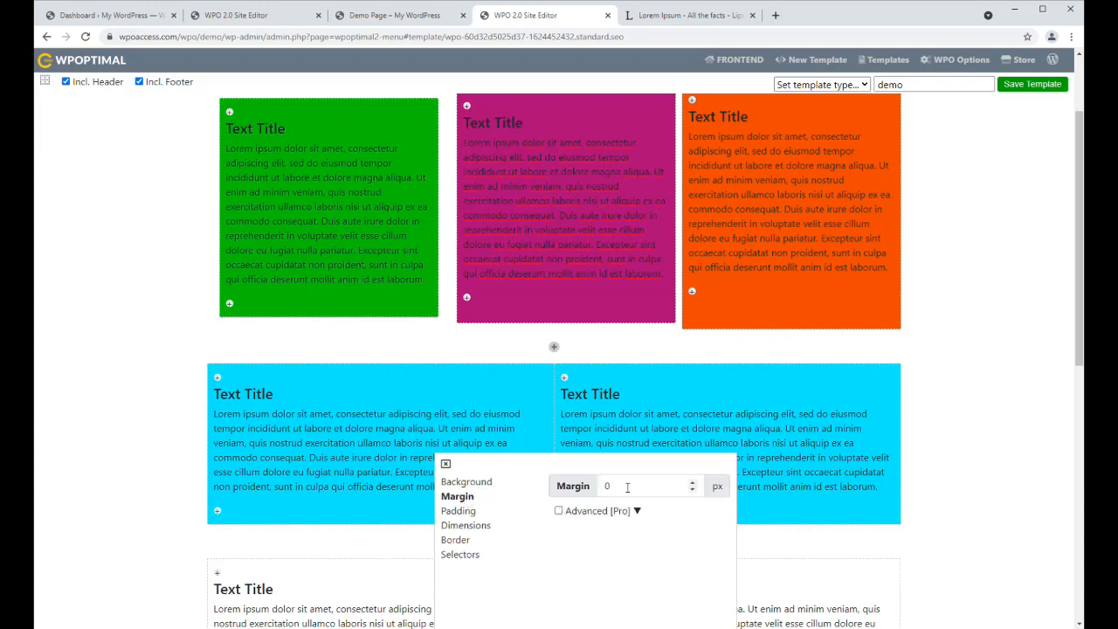
{"action": "left_click", "coordinate": [557, 487]}
{"action": "type", "text": "20"}
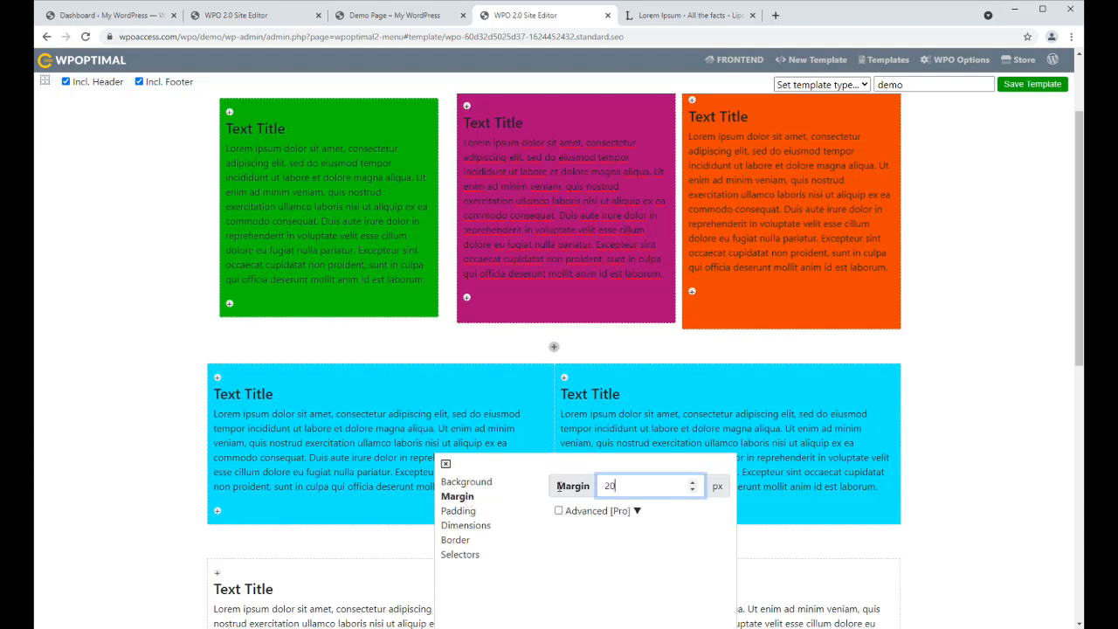
{"action": "left_click", "coordinate": [445, 463]}
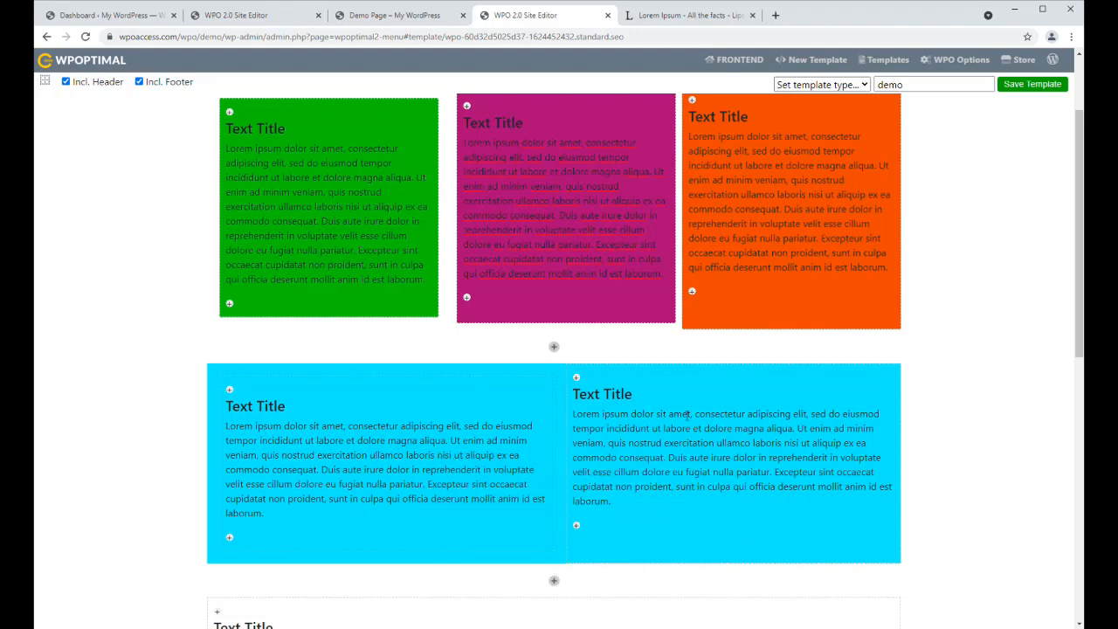
{"action": "left_click", "coordinate": [1031, 84]}
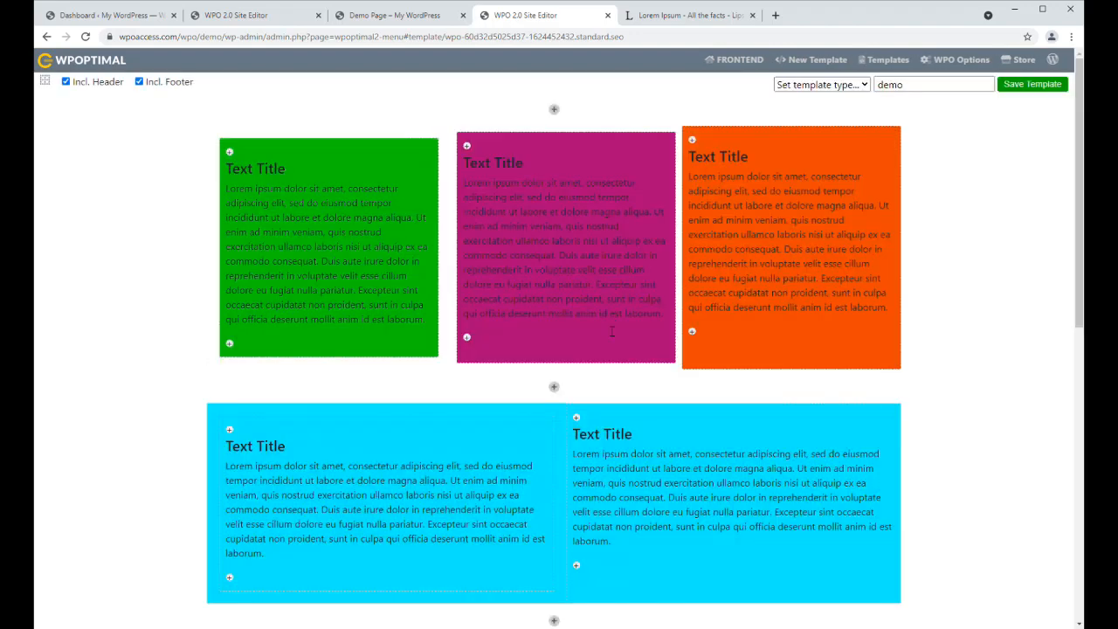
Use row CSS to give the single-column text row a green background, about RGB 1, 244, 126, and save the template.
{"action": "scroll", "coordinate": [601, 334], "scroll_direction": "down", "scroll_amount": 5}
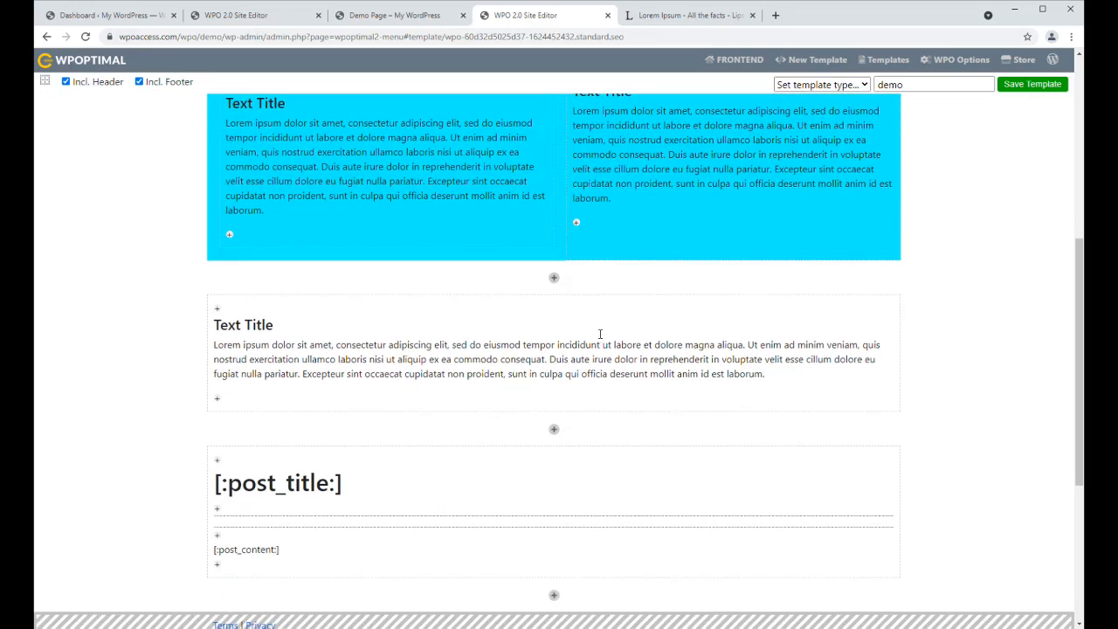
{"action": "right_click", "coordinate": [268, 310]}
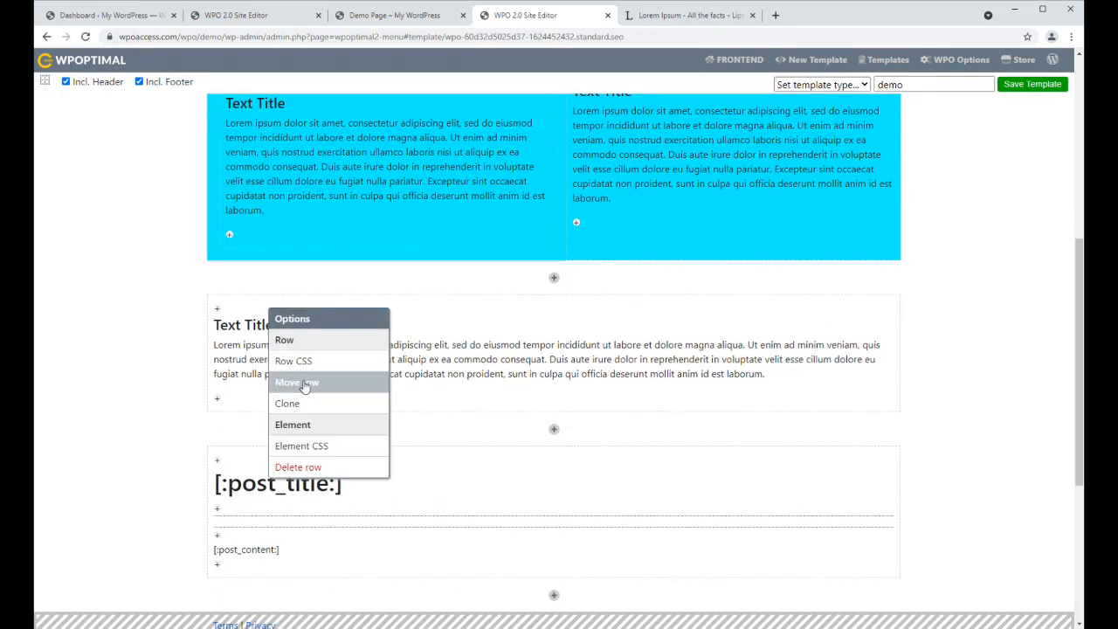
{"action": "left_click", "coordinate": [294, 361]}
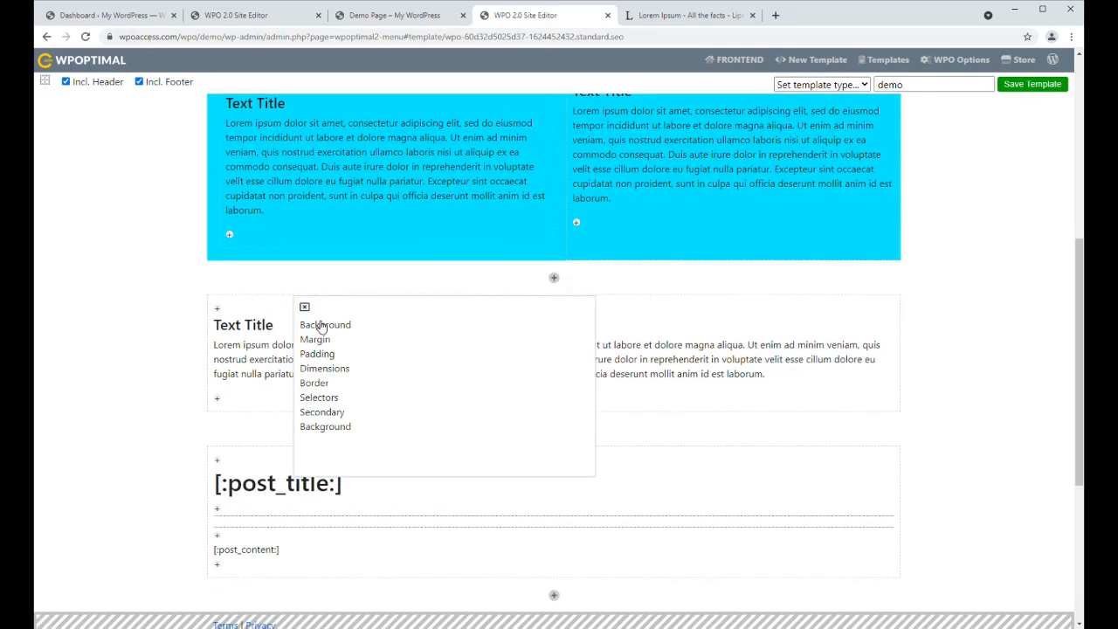
{"action": "left_click", "coordinate": [322, 324]}
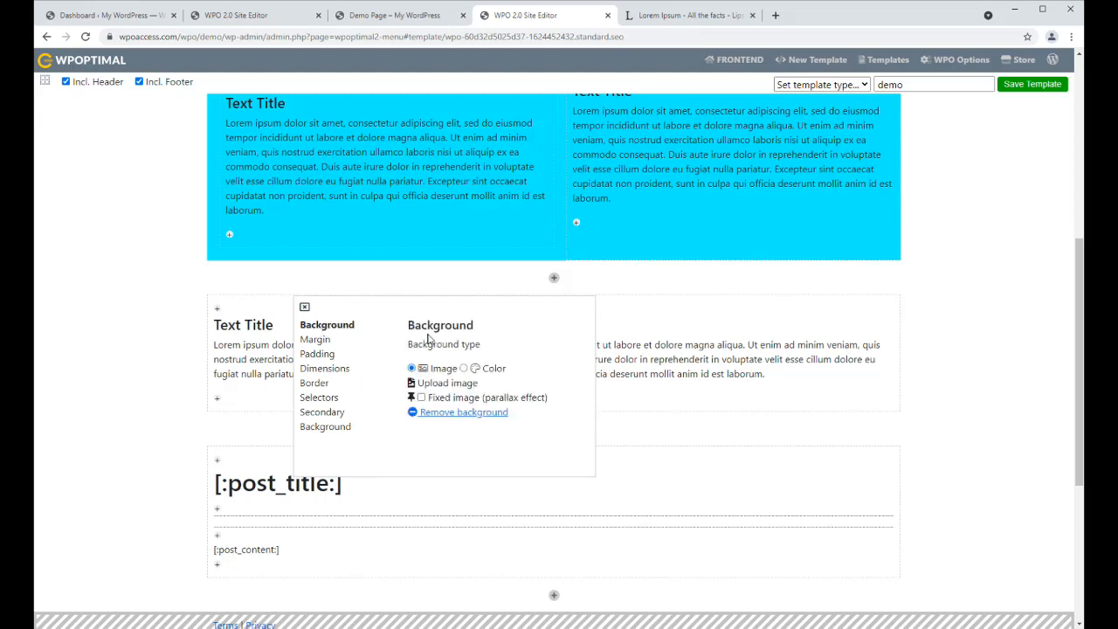
{"action": "left_click", "coordinate": [463, 371]}
{"action": "left_click", "coordinate": [478, 393]}
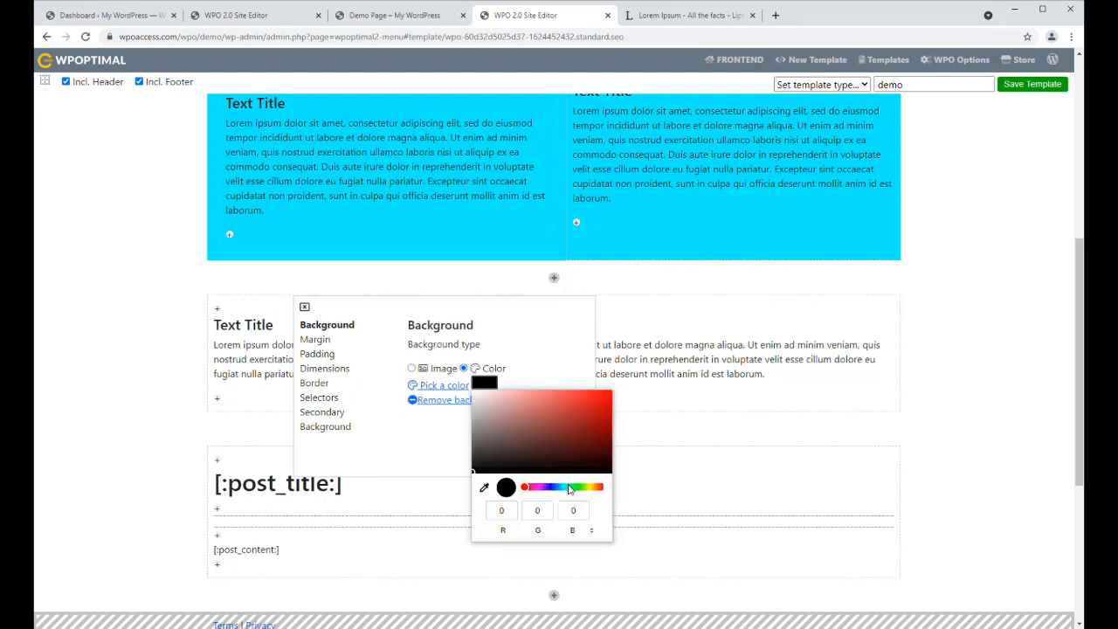
{"action": "left_click", "coordinate": [568, 486]}
{"action": "left_click_drag", "start_coordinate": [602, 406], "coordinate": [621, 399]}
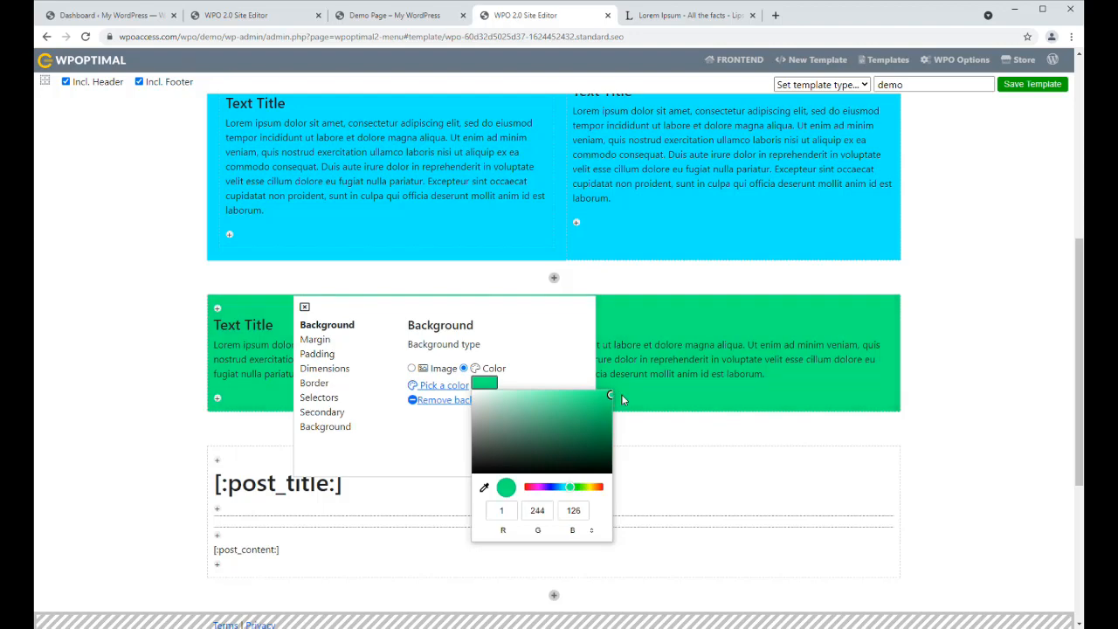
{"action": "left_click", "coordinate": [537, 313]}
{"action": "left_click", "coordinate": [304, 307]}
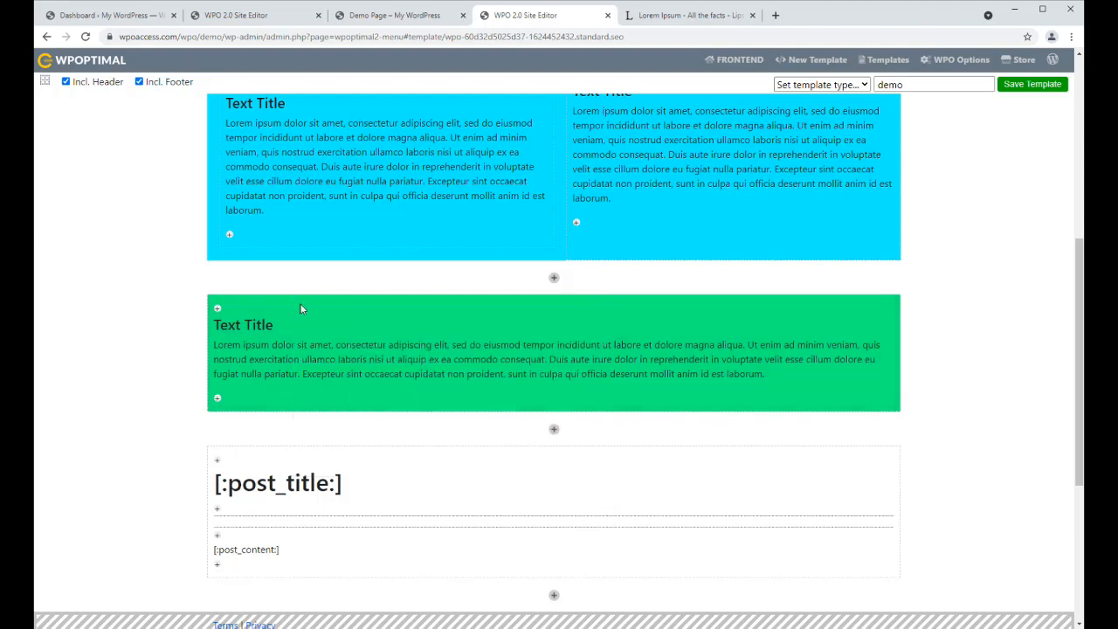
{"action": "left_click", "coordinate": [1033, 84]}
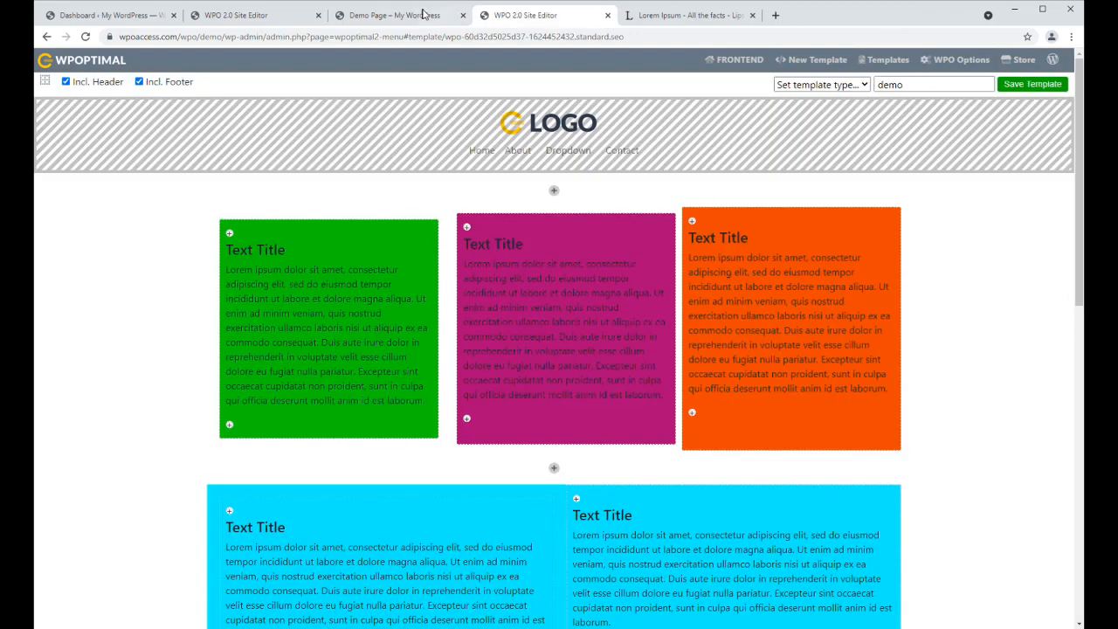
Reload the published Demo Page and review how the styled rows and column margins look there.
{"action": "left_click", "coordinate": [394, 16]}
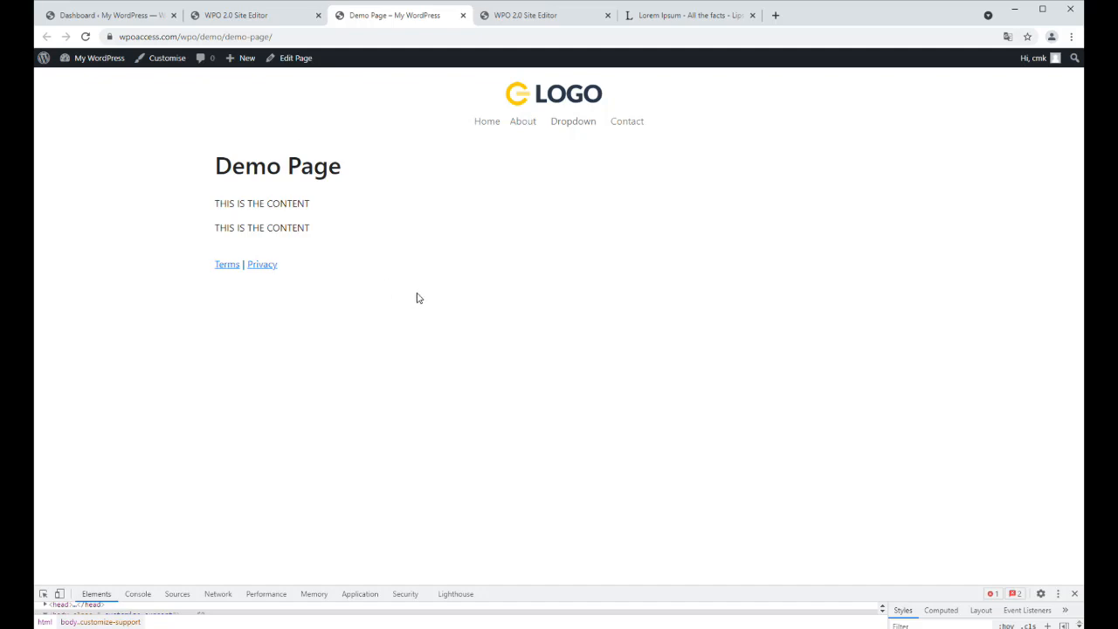
{"action": "key", "text": "F5"}
{"action": "scroll", "coordinate": [698, 266], "scroll_direction": "down", "scroll_amount": 2}
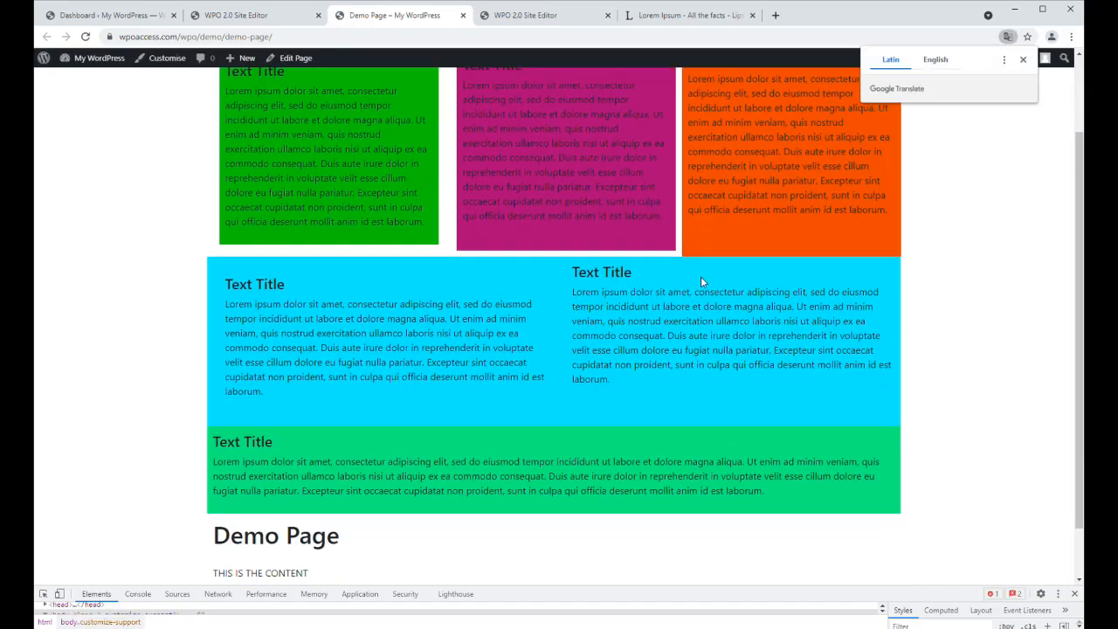
{"action": "scroll", "coordinate": [679, 412], "scroll_direction": "up", "scroll_amount": 2}
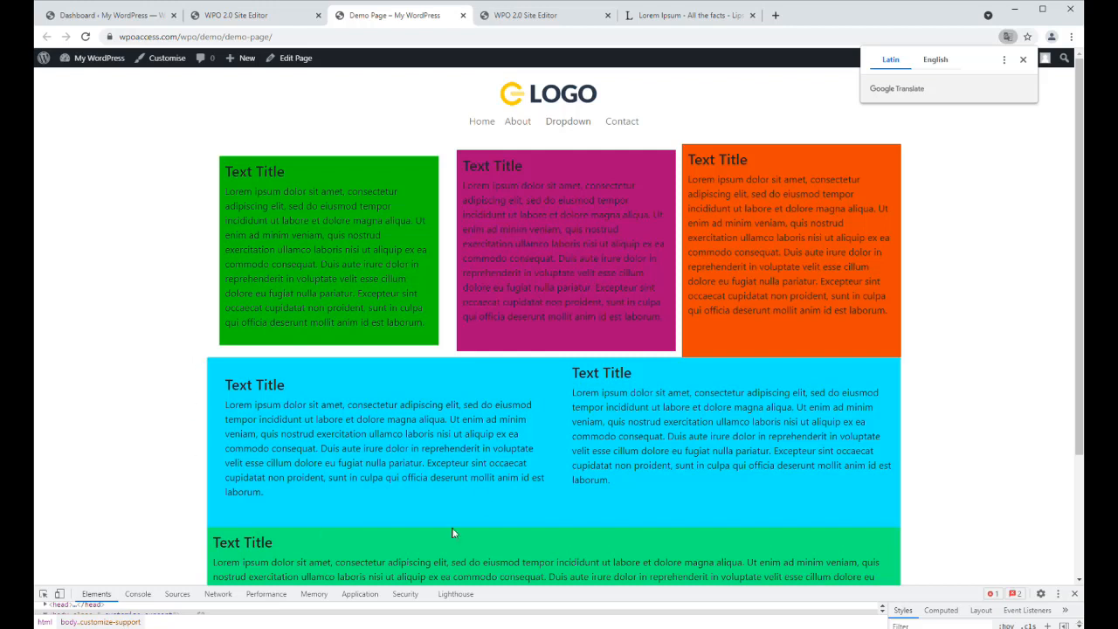
{"action": "scroll", "coordinate": [425, 372], "scroll_direction": "down", "scroll_amount": 2}
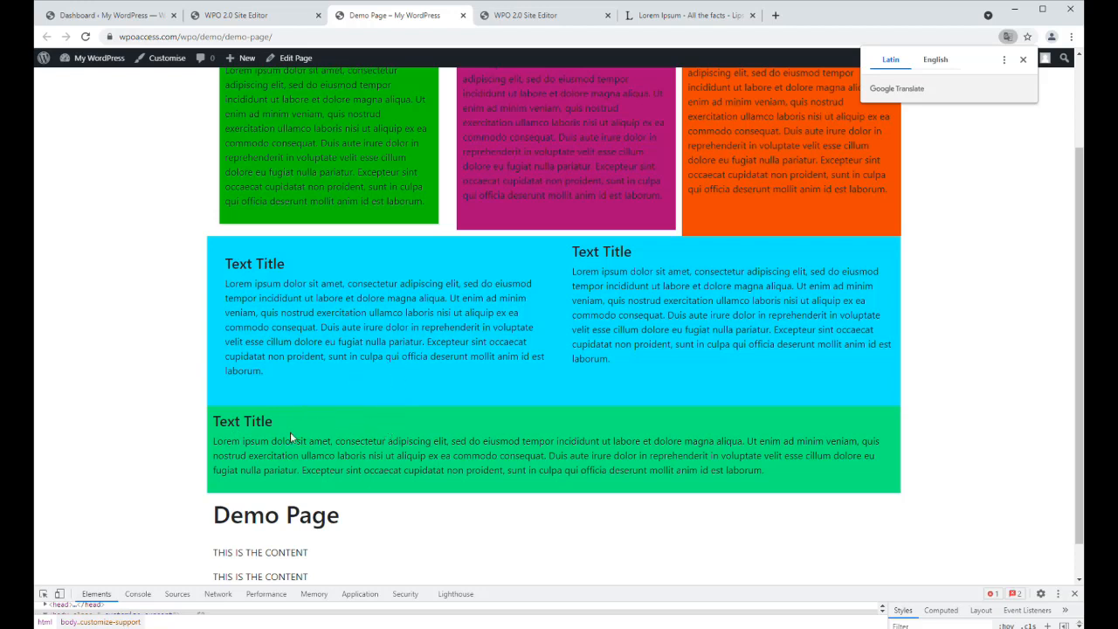
Close the outdated site editor tab showing the red and blue columns and return to the current template editor.
{"action": "left_click", "coordinate": [285, 21]}
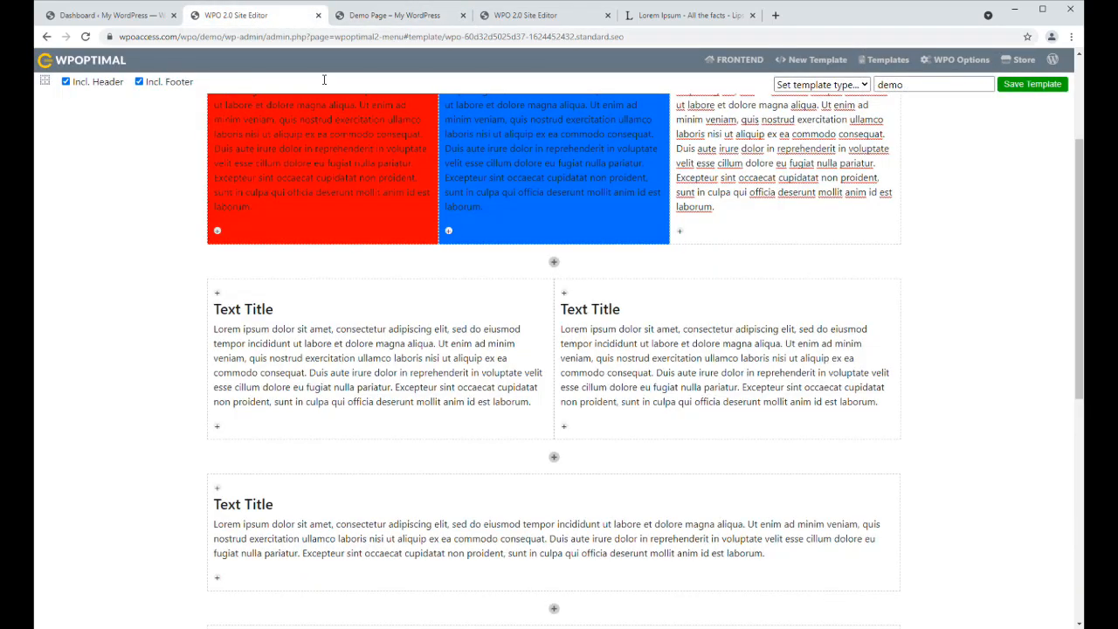
{"action": "left_click", "coordinate": [317, 15]}
{"action": "left_click", "coordinate": [365, 16]}
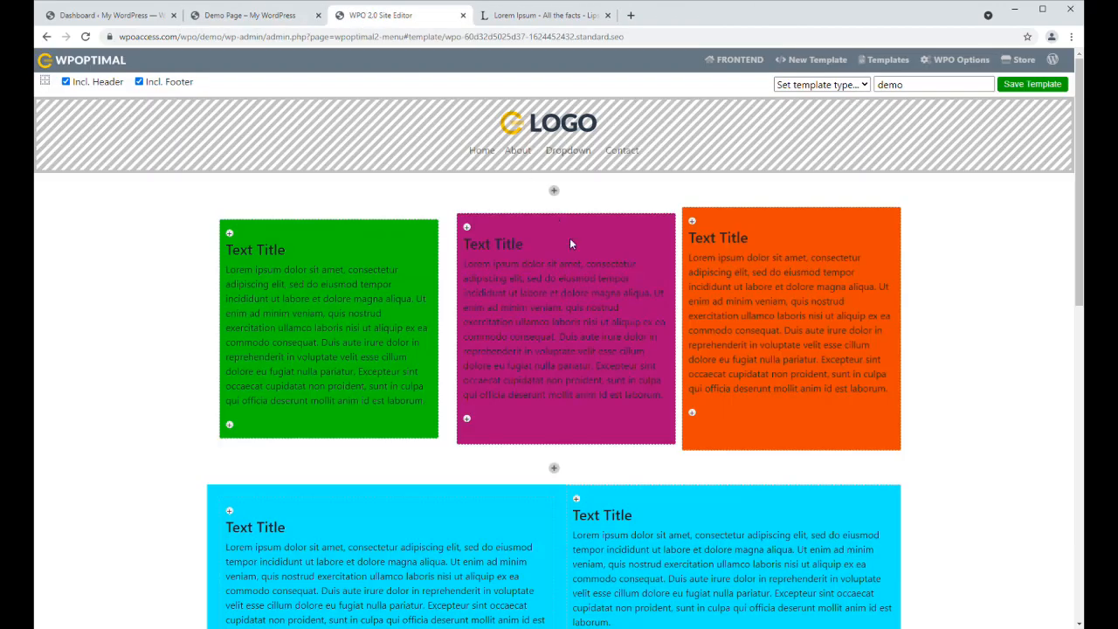
Examine the green single-column row's per-side margins in its row CSS with advanced margins enabled, leaving the values as they are.
{"action": "scroll", "coordinate": [654, 321], "scroll_direction": "down", "scroll_amount": 5}
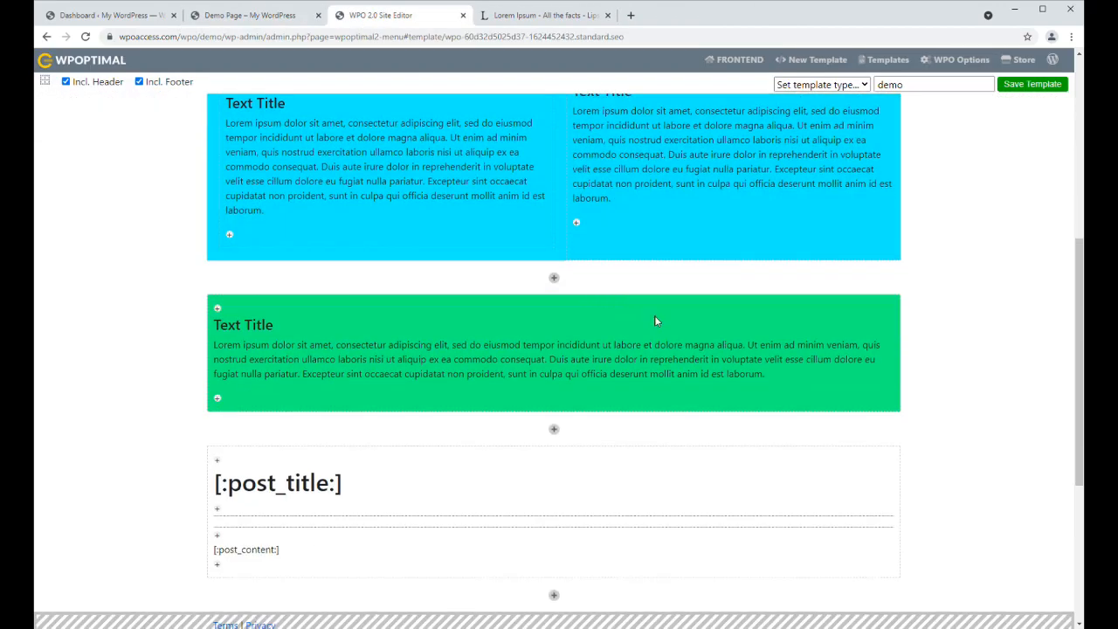
{"action": "right_click", "coordinate": [433, 318]}
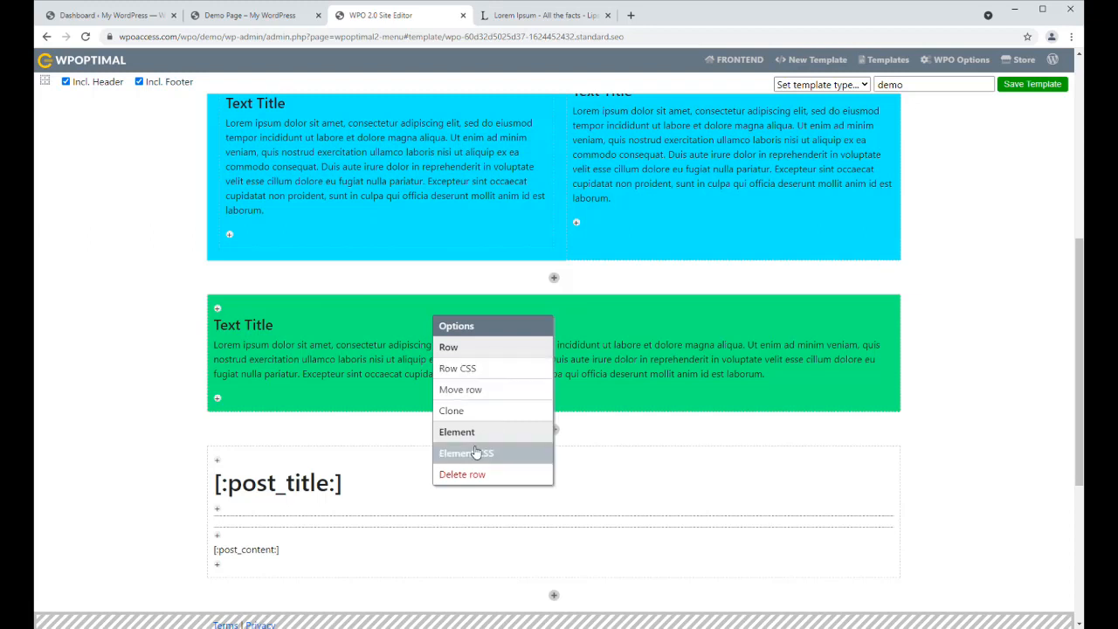
{"action": "left_click", "coordinate": [466, 372]}
{"action": "left_click", "coordinate": [493, 353]}
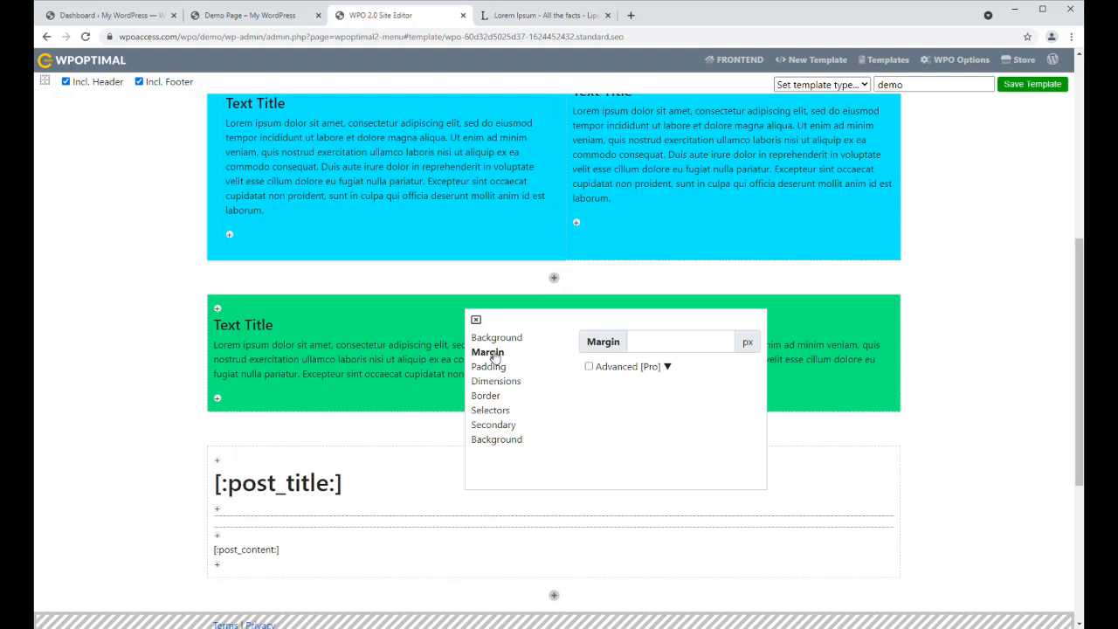
{"action": "left_click", "coordinate": [681, 342]}
{"action": "left_click", "coordinate": [635, 374]}
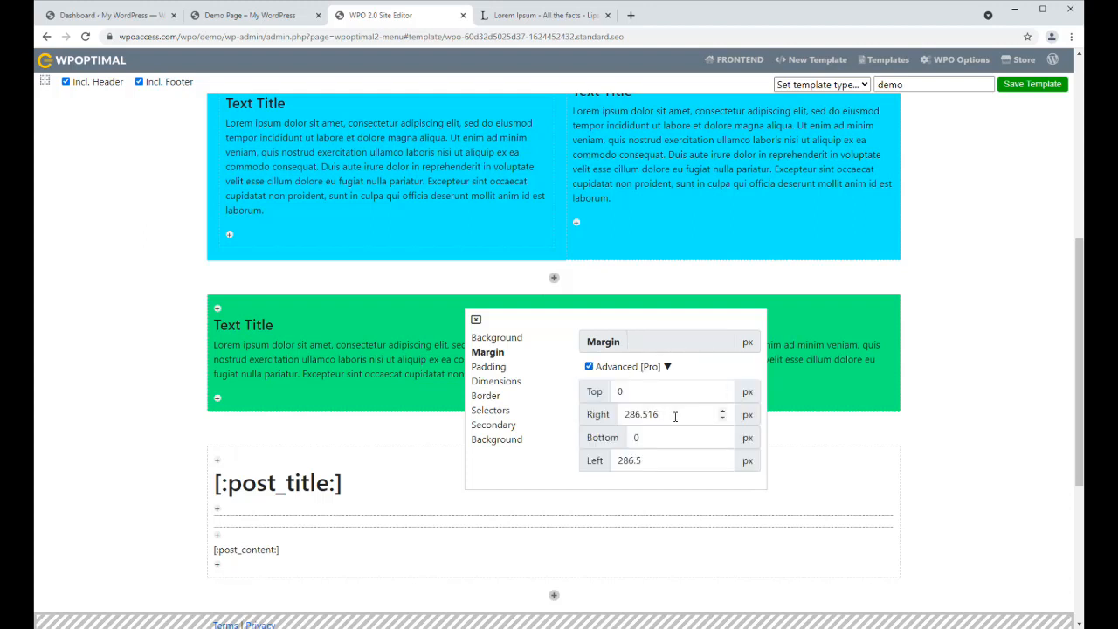
{"action": "left_click_drag", "start_coordinate": [675, 417], "coordinate": [609, 414]}
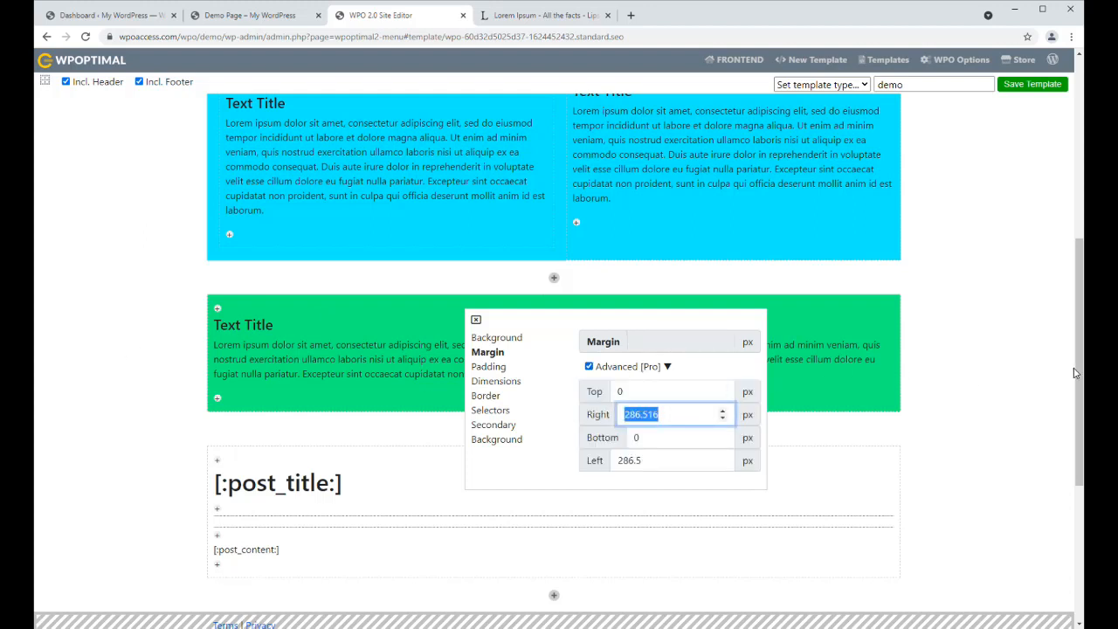
{"action": "left_click", "coordinate": [692, 413]}
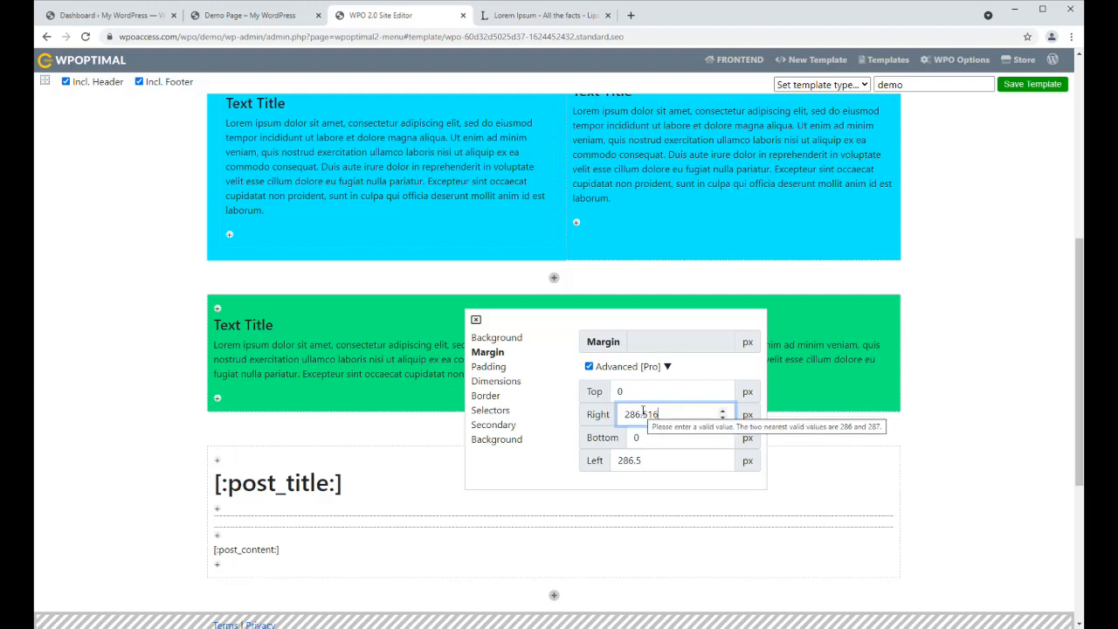
{"action": "left_click", "coordinate": [476, 321]}
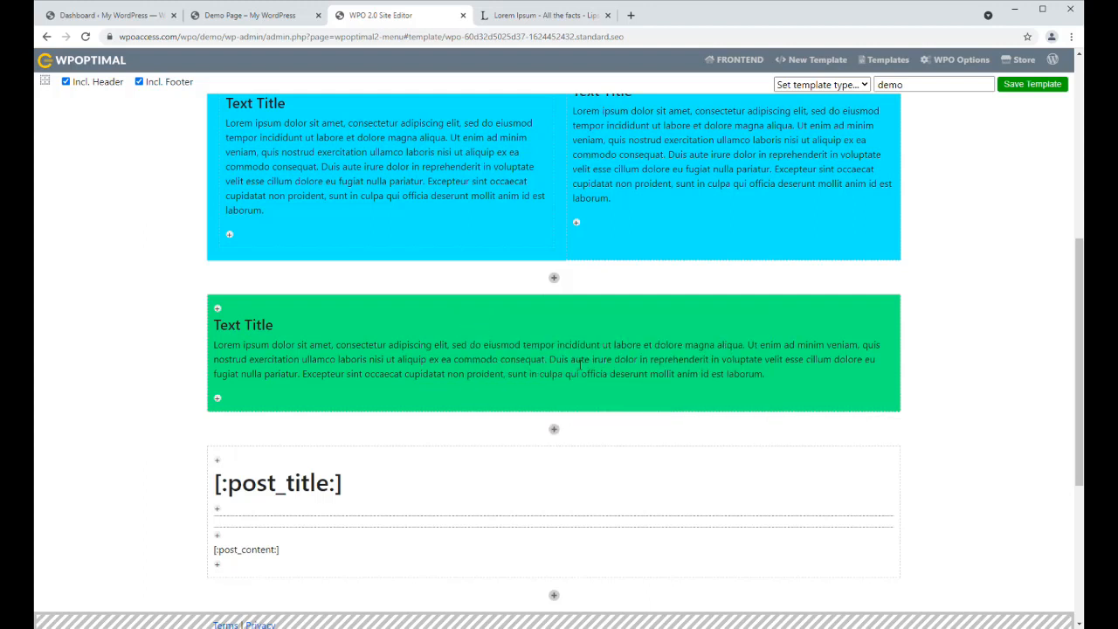
Add a single-column row directly below the green row and insert a Text element in it.
{"action": "left_click", "coordinate": [554, 429]}
{"action": "left_click", "coordinate": [461, 434]}
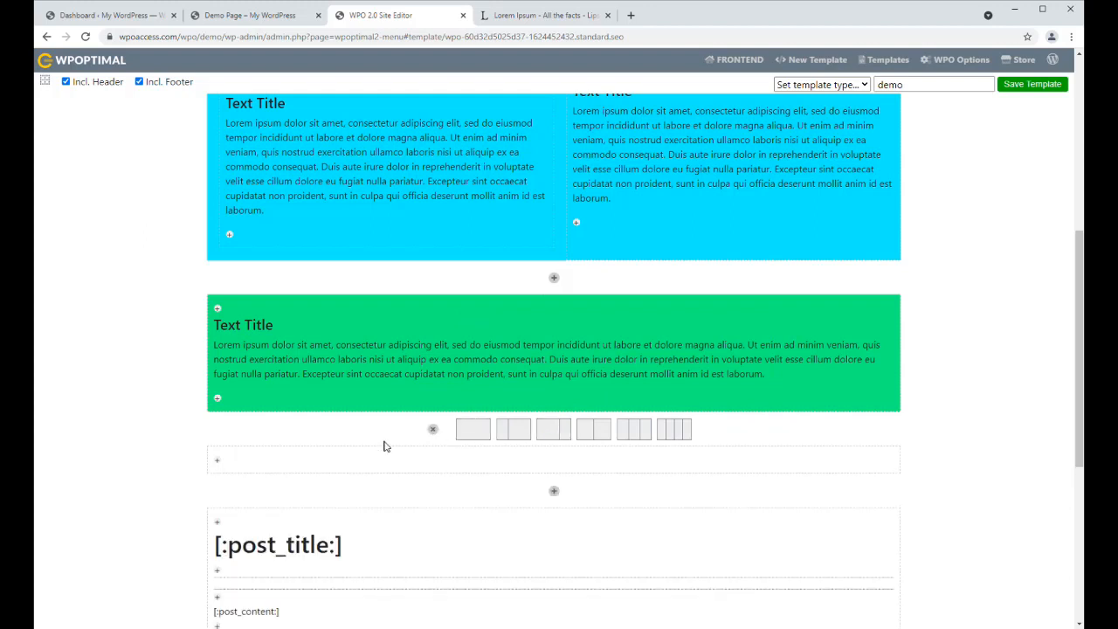
{"action": "left_click", "coordinate": [217, 457]}
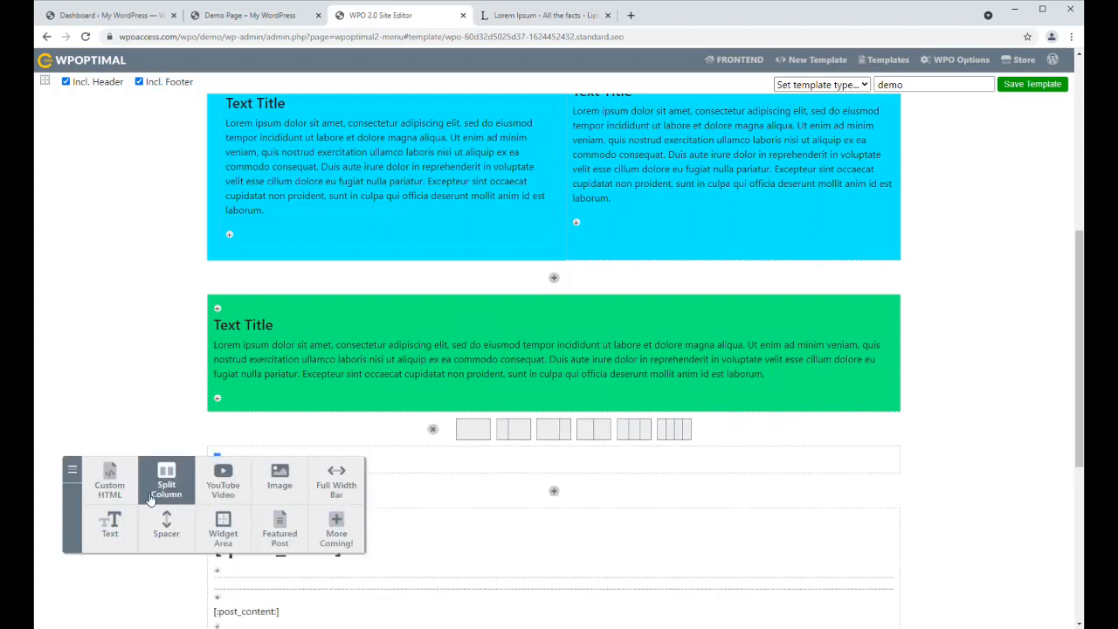
{"action": "left_click", "coordinate": [110, 525]}
Use row CSS to give the new single-column row a solid olive background color of RGB 158, 148, 0.
{"action": "right_click", "coordinate": [280, 467]}
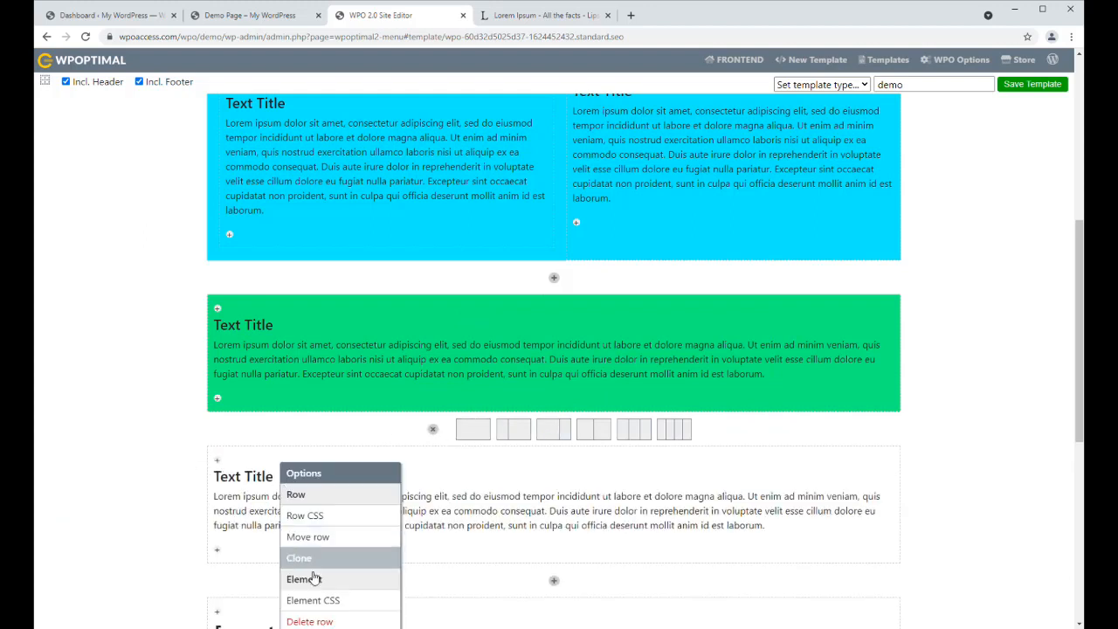
{"action": "left_click", "coordinate": [307, 517]}
{"action": "left_click", "coordinate": [341, 587]}
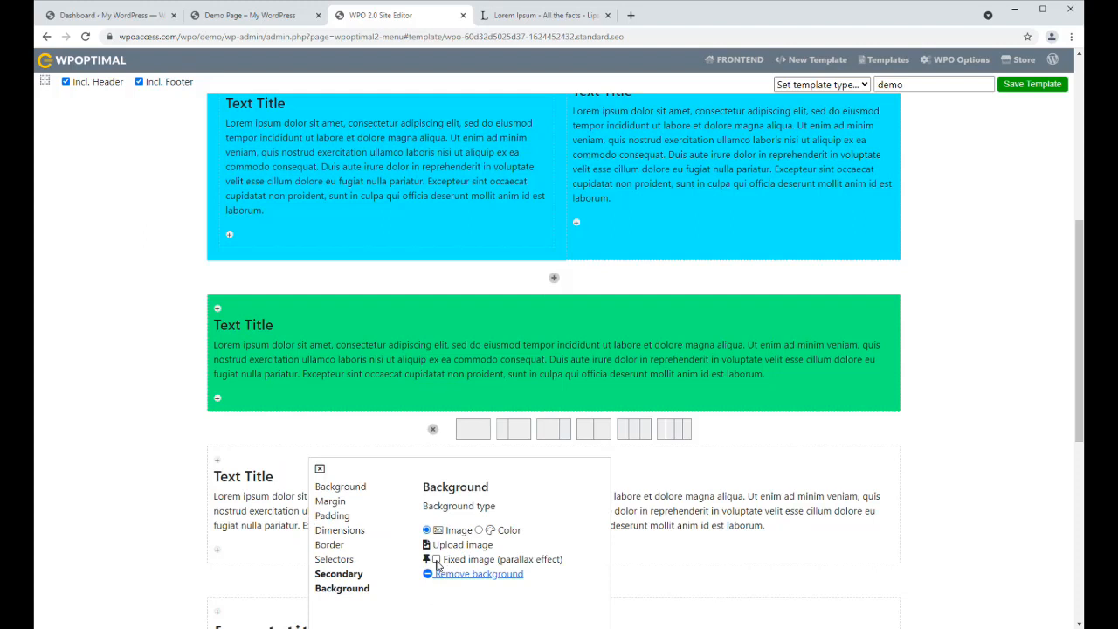
{"action": "left_click", "coordinate": [478, 531]}
{"action": "left_click", "coordinate": [500, 544]}
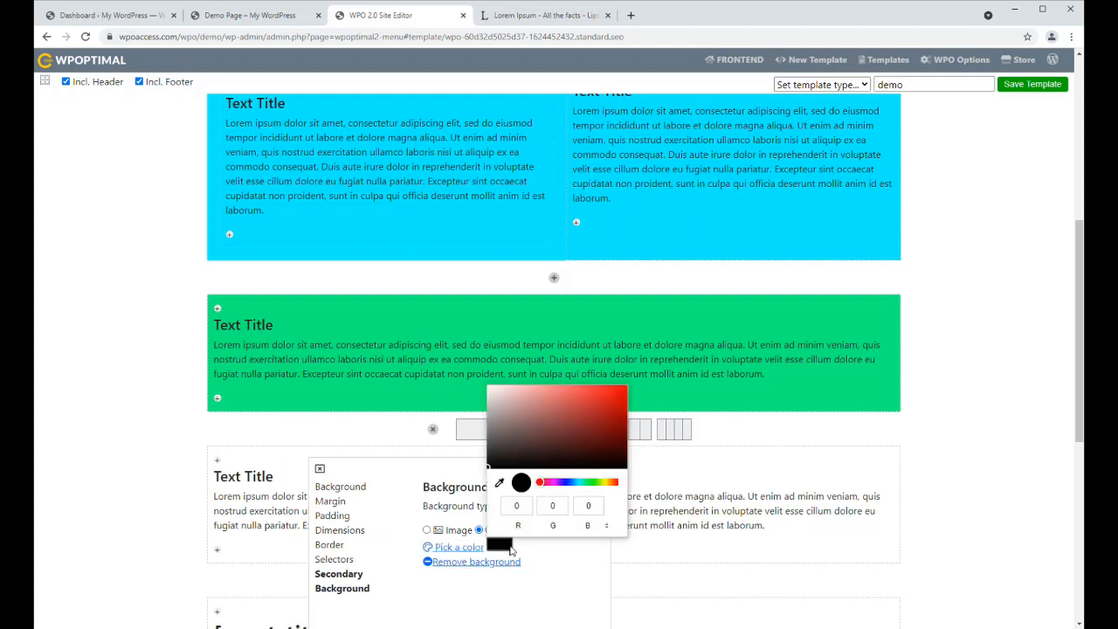
{"action": "left_click", "coordinate": [605, 482]}
{"action": "left_click", "coordinate": [624, 417]}
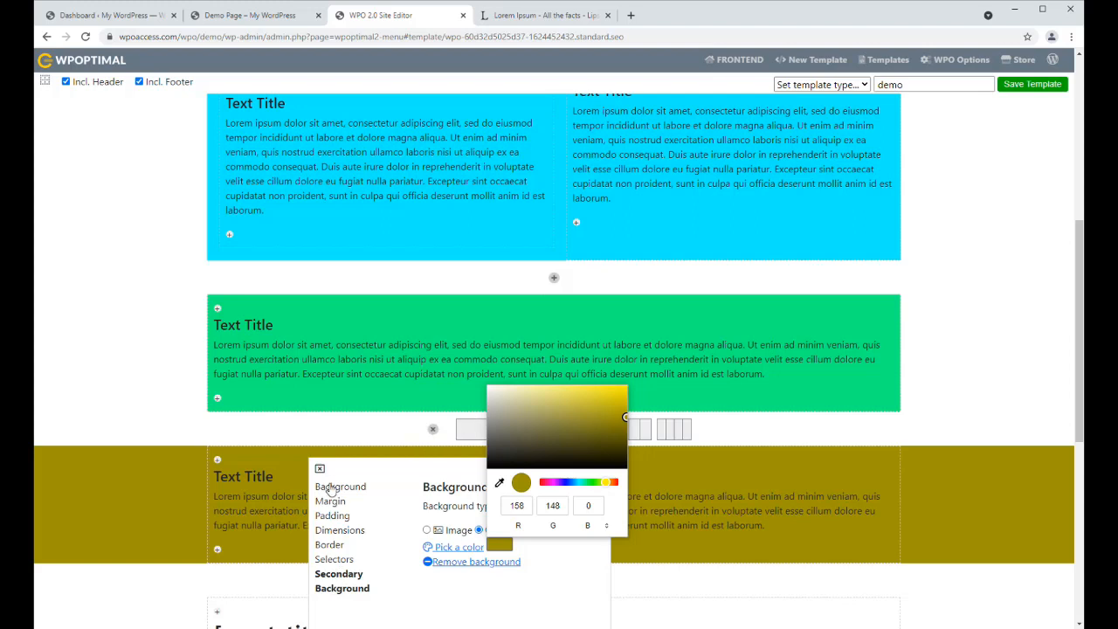
Make the olive row full width through its row CSS dimensions and save the template.
{"action": "left_click", "coordinate": [342, 532]}
{"action": "left_click", "coordinate": [452, 553]}
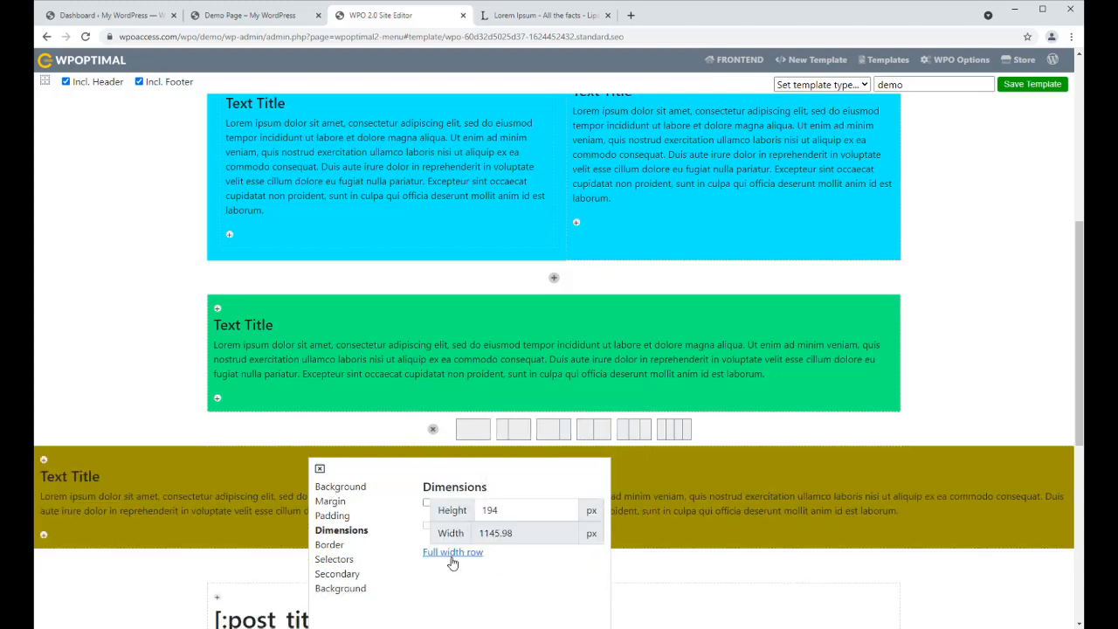
{"action": "left_click", "coordinate": [319, 468]}
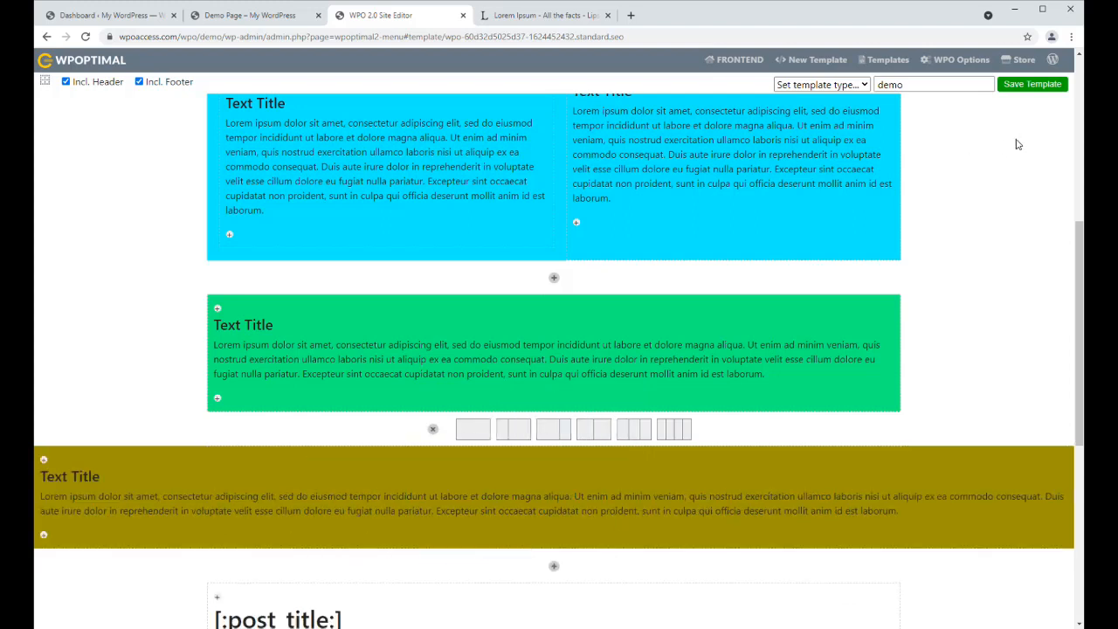
{"action": "left_click", "coordinate": [1031, 85]}
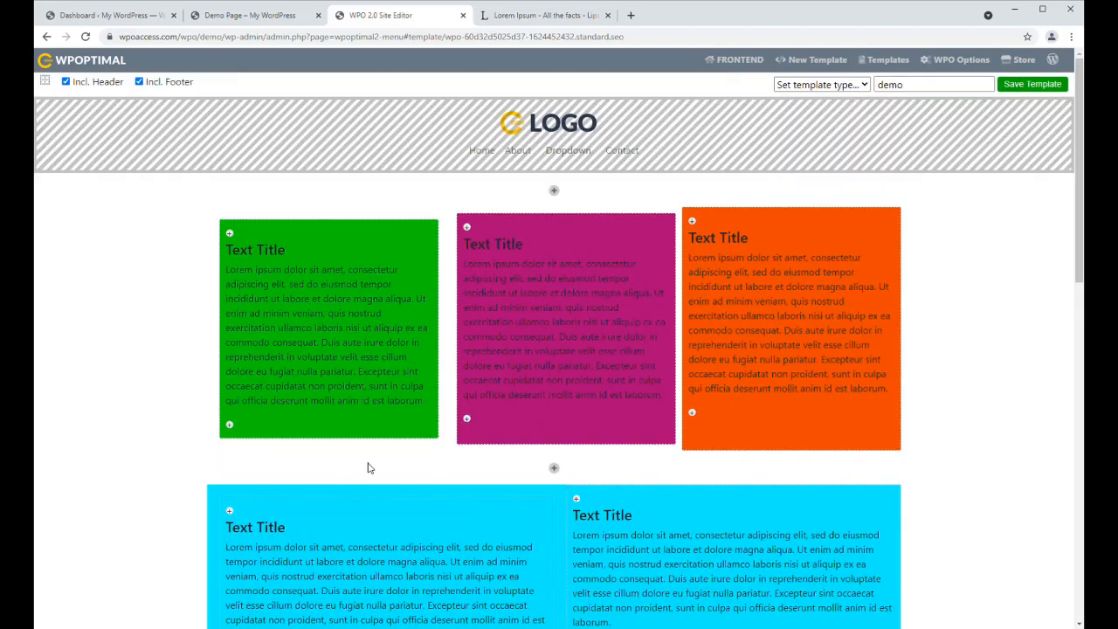
Set the full-width olive row's overall margin to 20 px in its row CSS.
{"action": "scroll", "coordinate": [369, 465], "scroll_direction": "down", "scroll_amount": 6}
{"action": "scroll", "coordinate": [368, 468], "scroll_direction": "down", "scroll_amount": 2}
{"action": "right_click", "coordinate": [245, 164]}
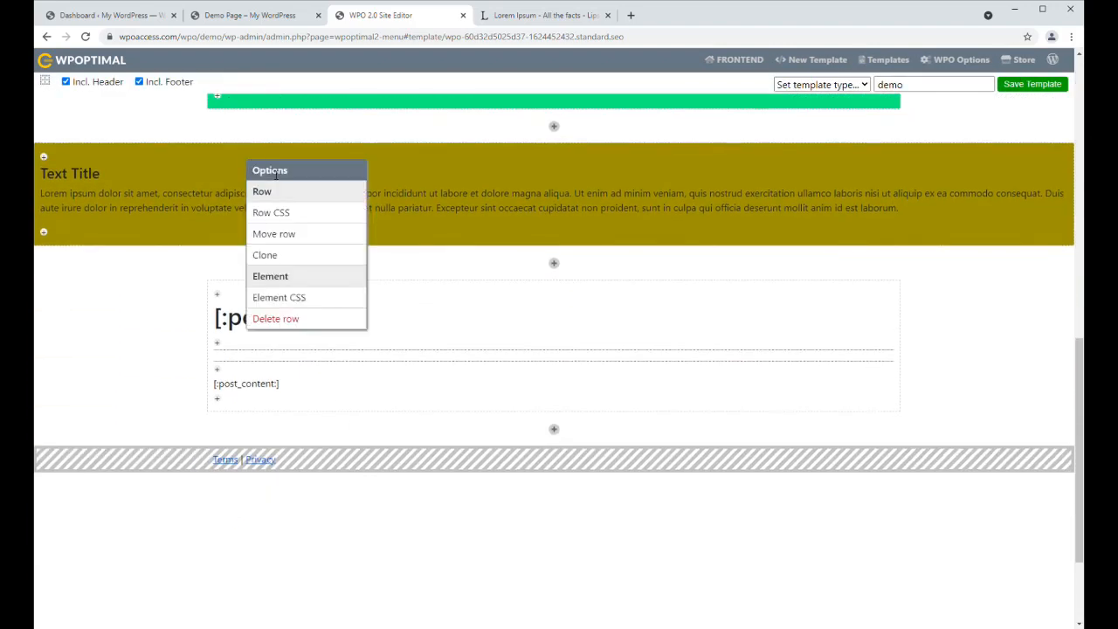
{"action": "left_click", "coordinate": [278, 214]}
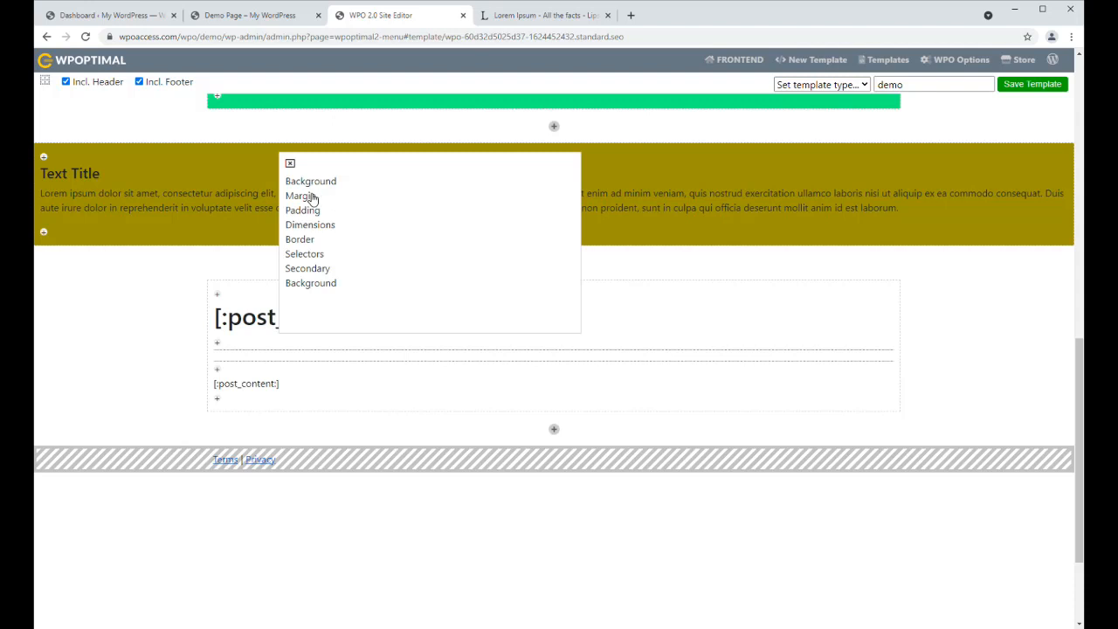
{"action": "left_click", "coordinate": [308, 197]}
{"action": "left_click_drag", "start_coordinate": [453, 185], "coordinate": [443, 187]}
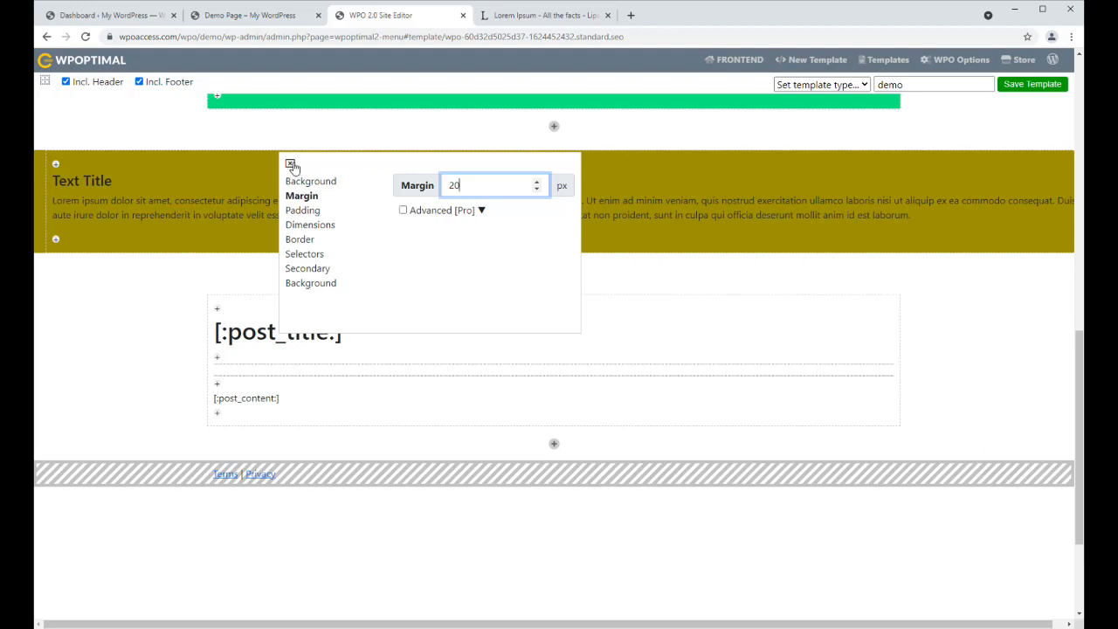
{"action": "left_click", "coordinate": [290, 163]}
Enable advanced margins in the green row's row CSS, set top to 40 px and bottom to 20 px, and save the template.
{"action": "scroll", "coordinate": [460, 234], "scroll_direction": "up", "scroll_amount": 2}
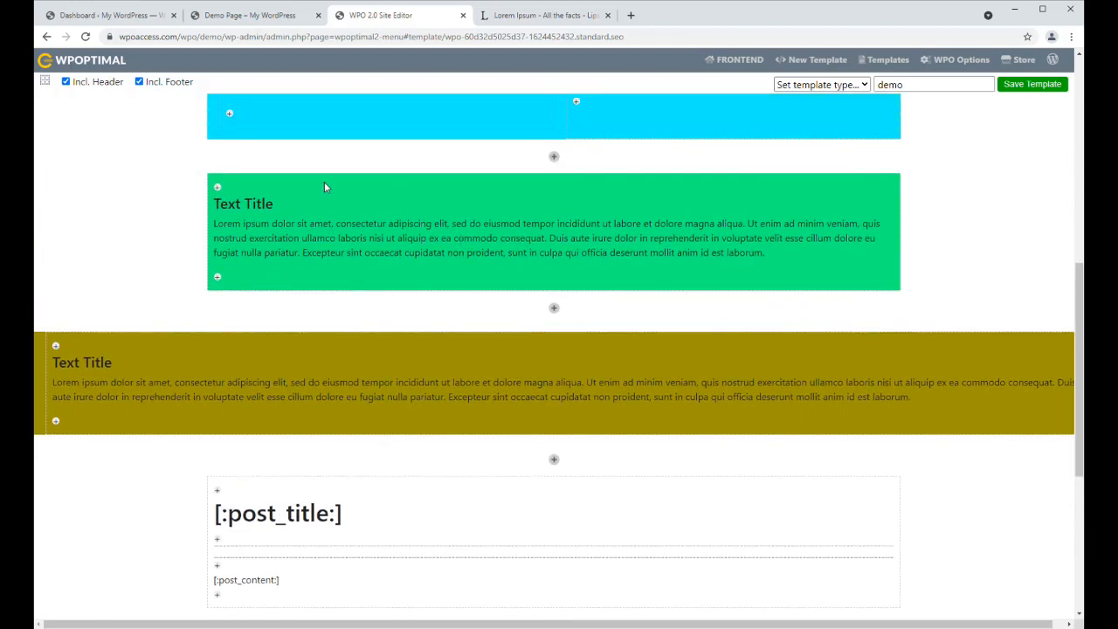
{"action": "right_click", "coordinate": [274, 186]}
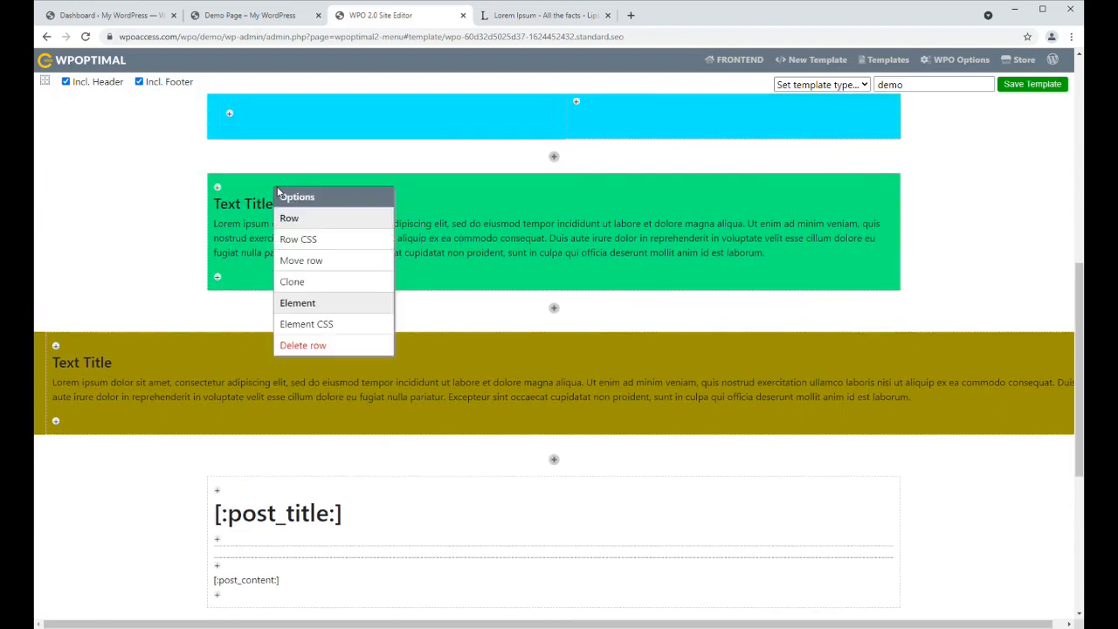
{"action": "left_click", "coordinate": [313, 239]}
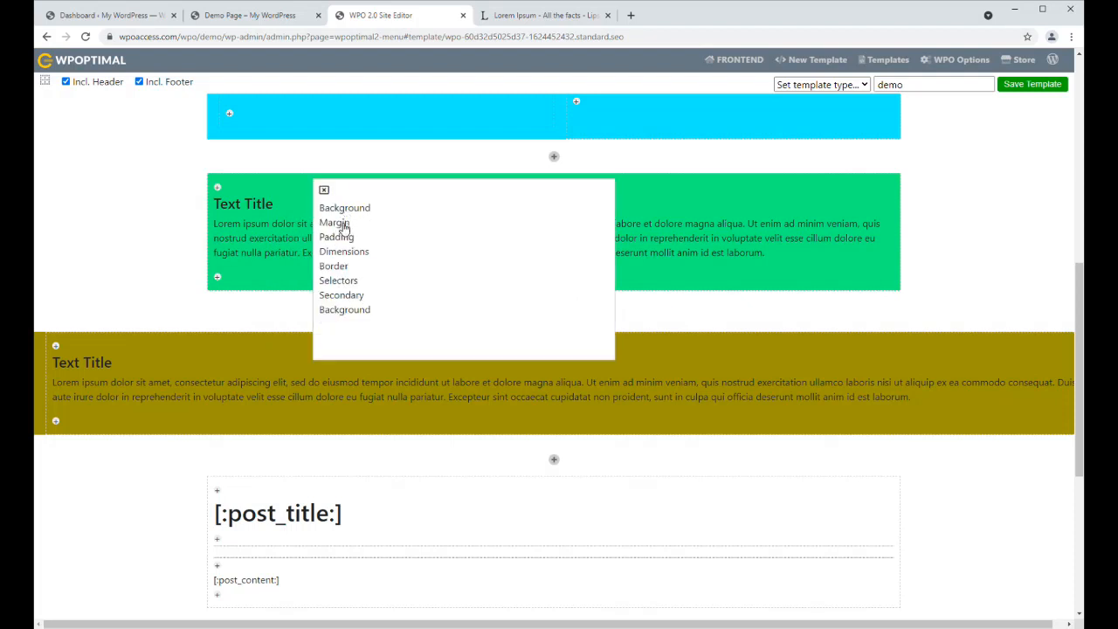
{"action": "left_click", "coordinate": [343, 225]}
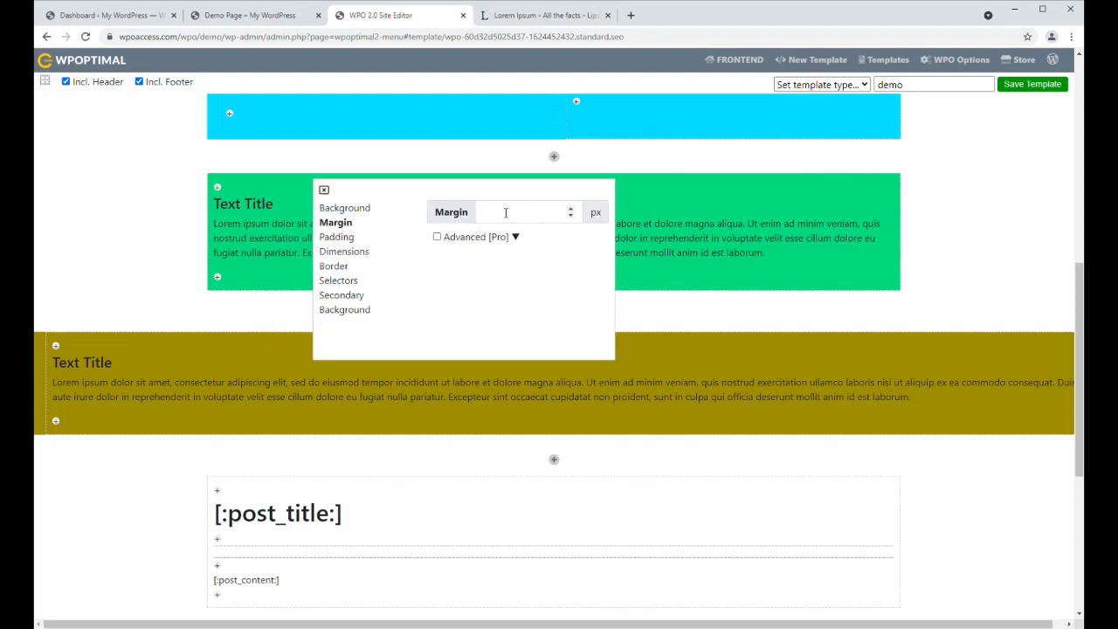
{"action": "left_click", "coordinate": [459, 238]}
{"action": "left_click_drag", "start_coordinate": [520, 285], "coordinate": [441, 278]}
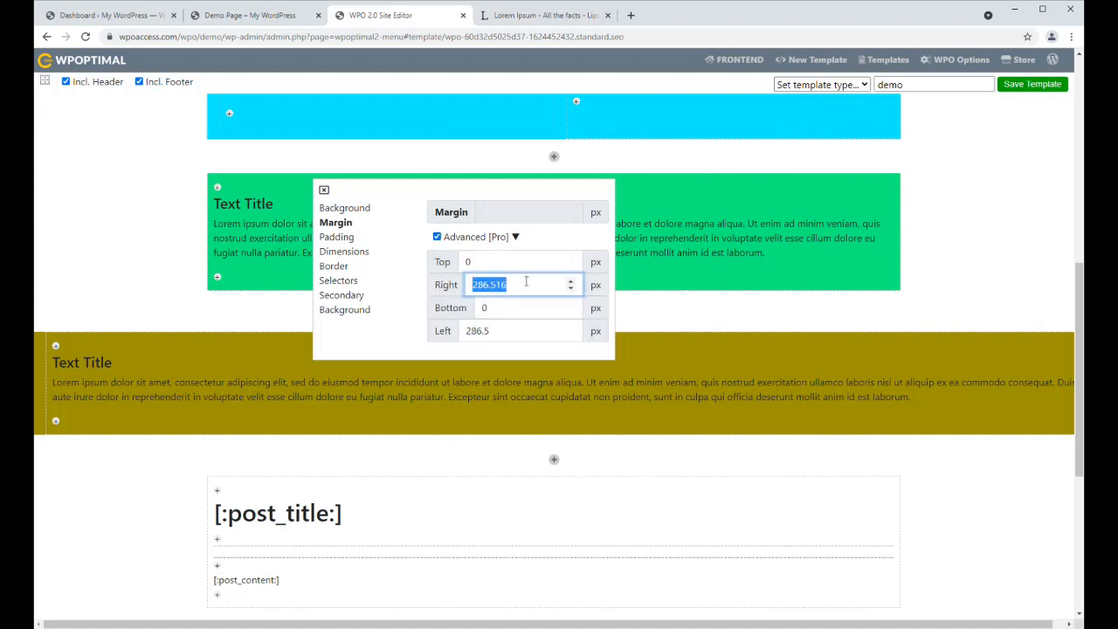
{"action": "left_click", "coordinate": [502, 261]}
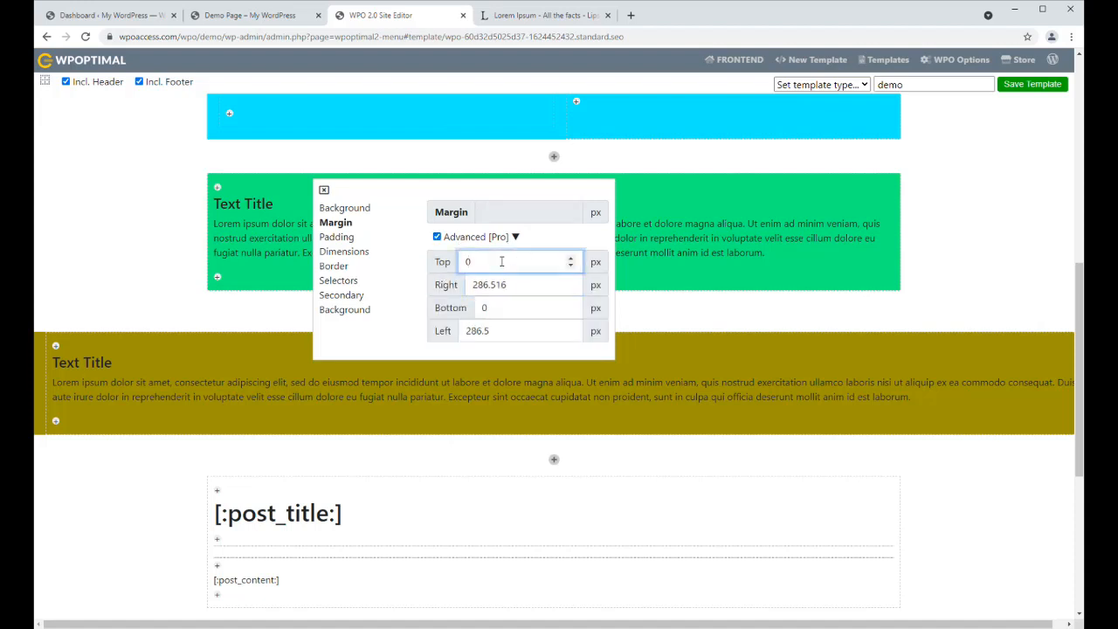
{"action": "left_click_drag", "start_coordinate": [501, 261], "coordinate": [432, 261]}
{"action": "type", "text": "40"}
{"action": "left_click_drag", "start_coordinate": [499, 309], "coordinate": [469, 313]}
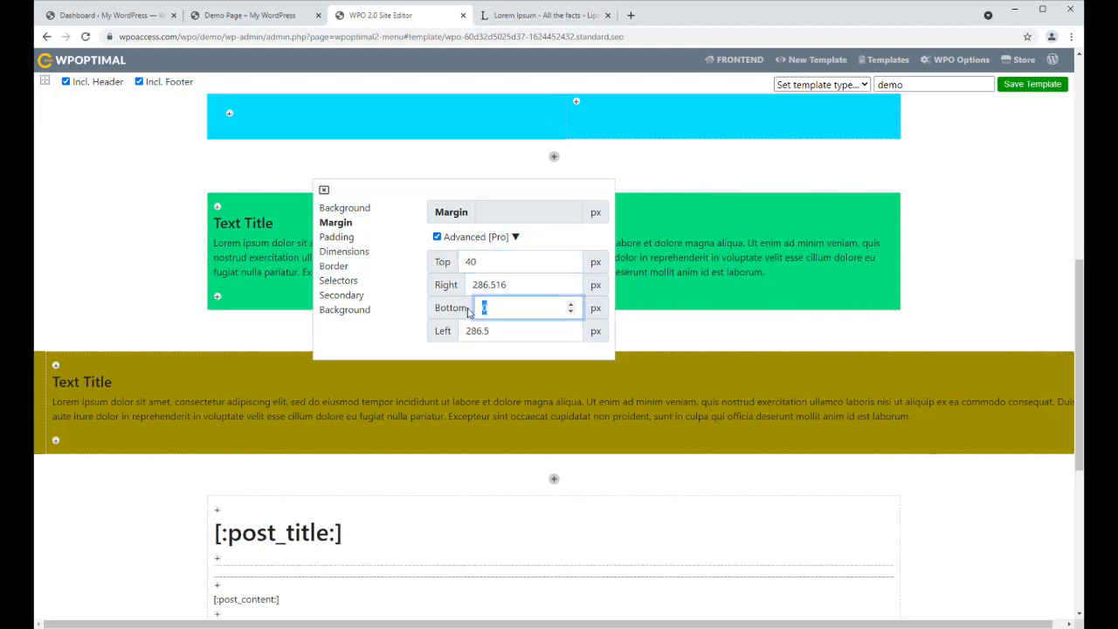
{"action": "type", "text": "20"}
{"action": "left_click", "coordinate": [323, 190]}
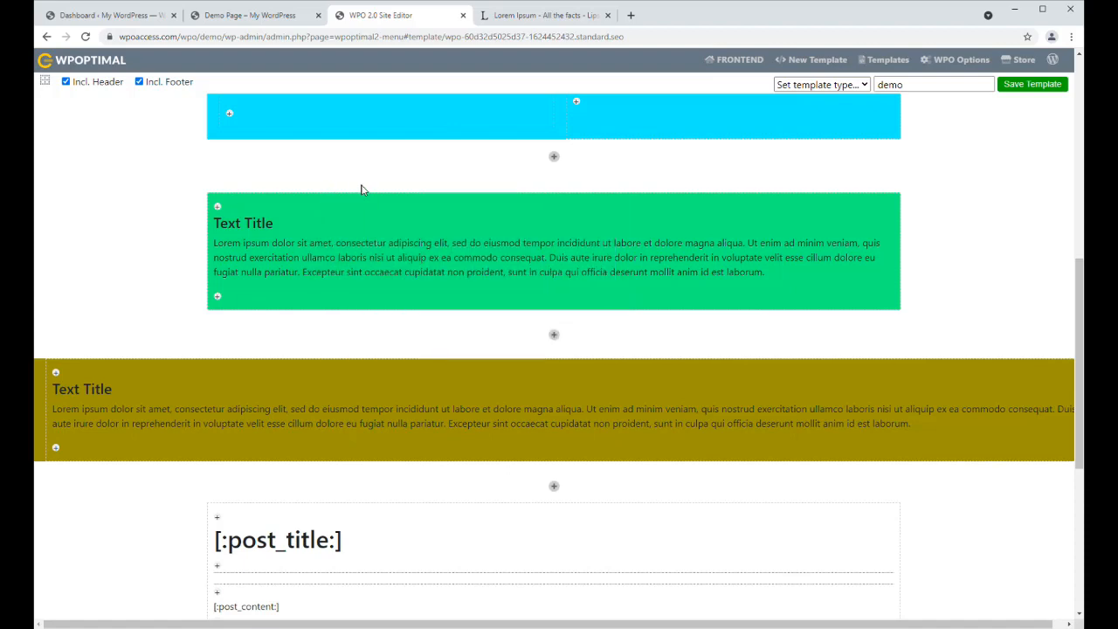
{"action": "left_click", "coordinate": [1029, 83]}
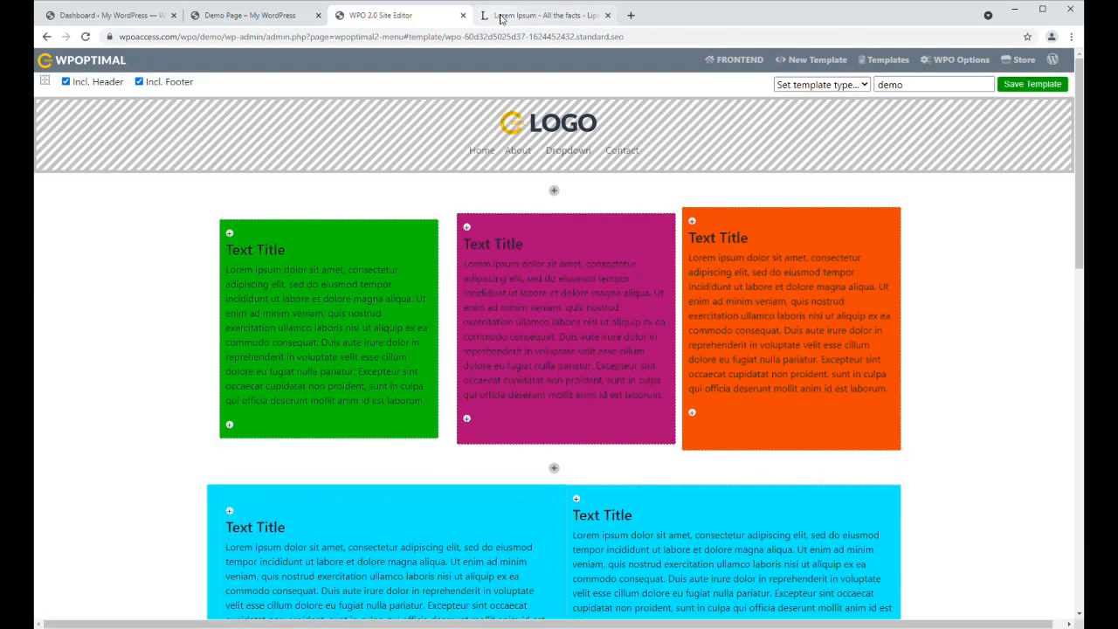
Reload the published Demo Page and review the spacing around the green row and the full-width olive row.
{"action": "left_click", "coordinate": [232, 16]}
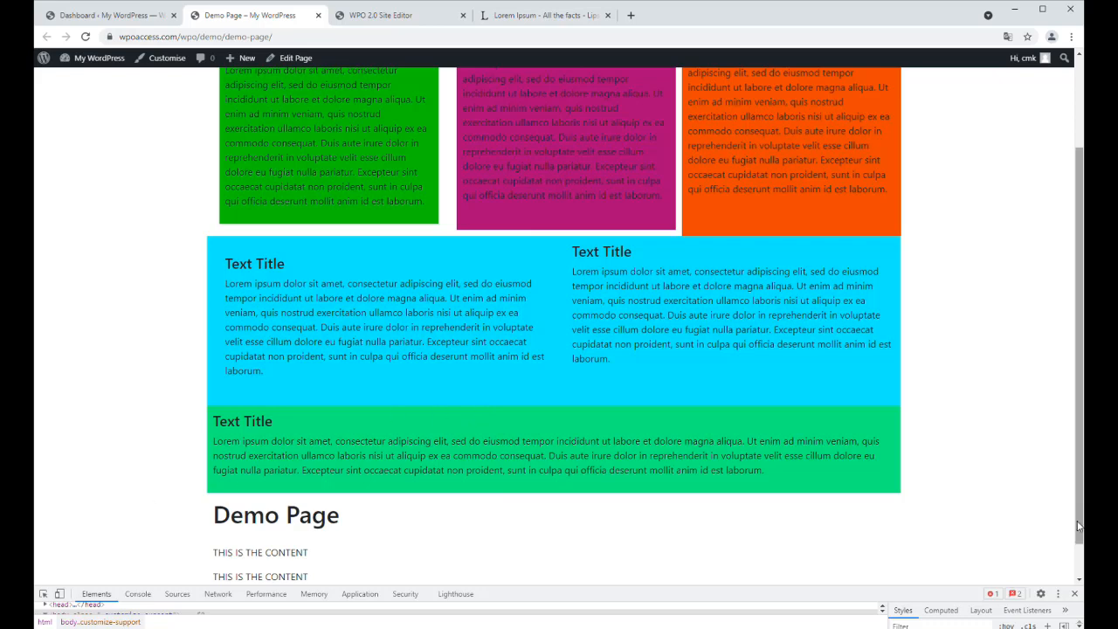
{"action": "key", "text": "F5"}
{"action": "scroll", "coordinate": [703, 419], "scroll_direction": "down", "scroll_amount": 2}
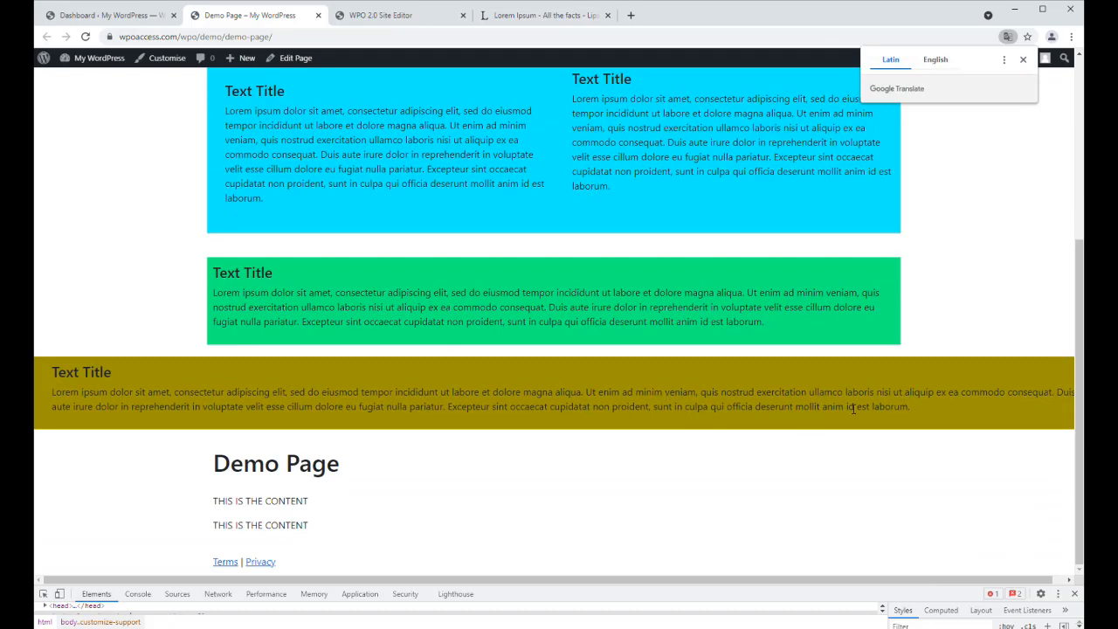
{"action": "scroll", "coordinate": [829, 414], "scroll_direction": "up", "scroll_amount": 3}
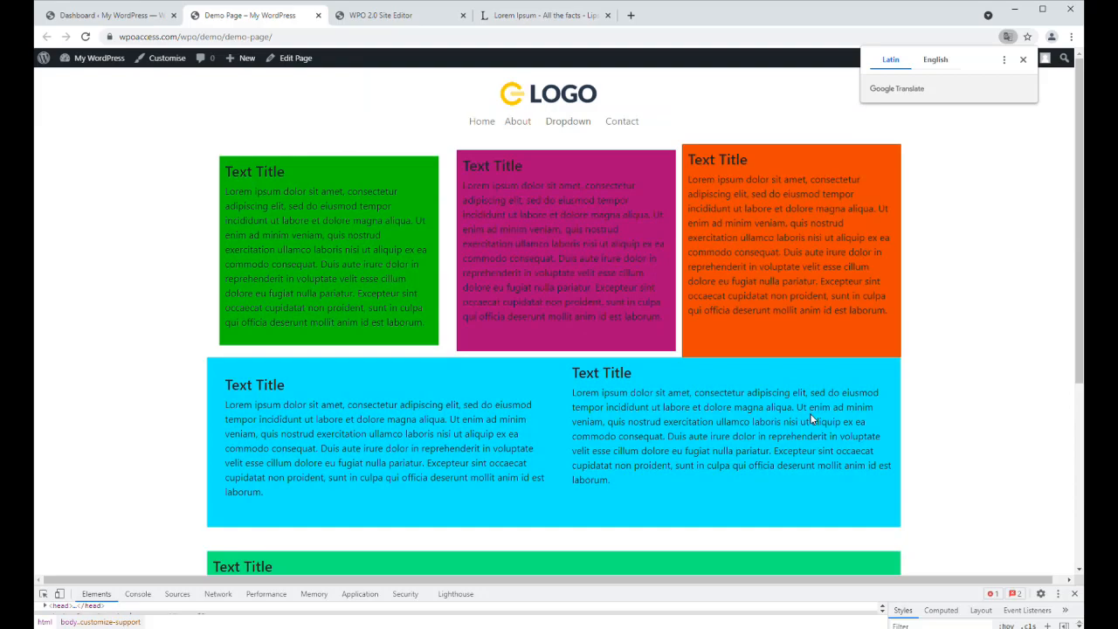